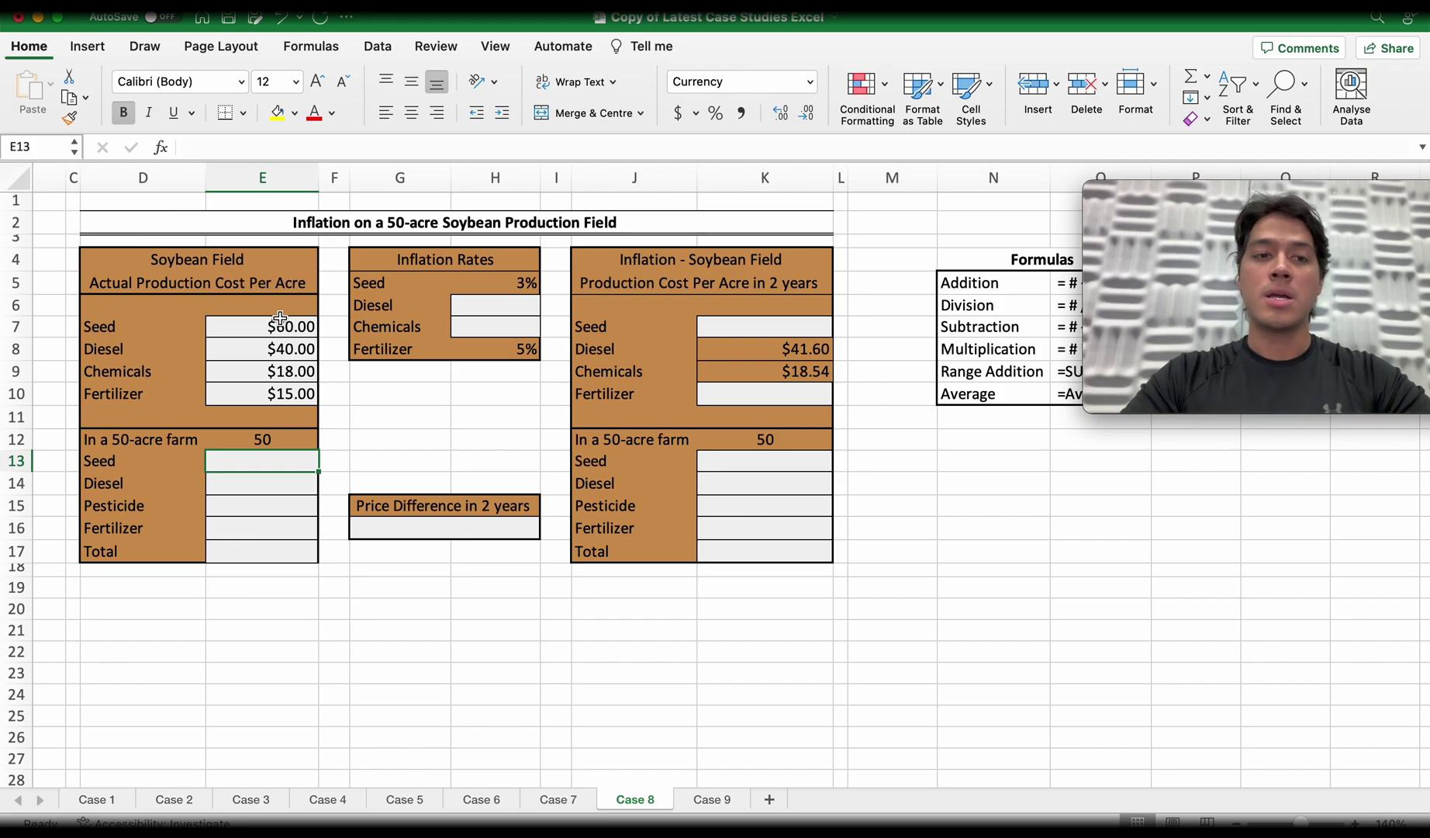
# - Calculate the 50-acre Seed cost in E13 by multiplying the per-acre cost by the acreage, =E7*E12
pyautogui.click(276, 329)
pyautogui.click(270, 465)
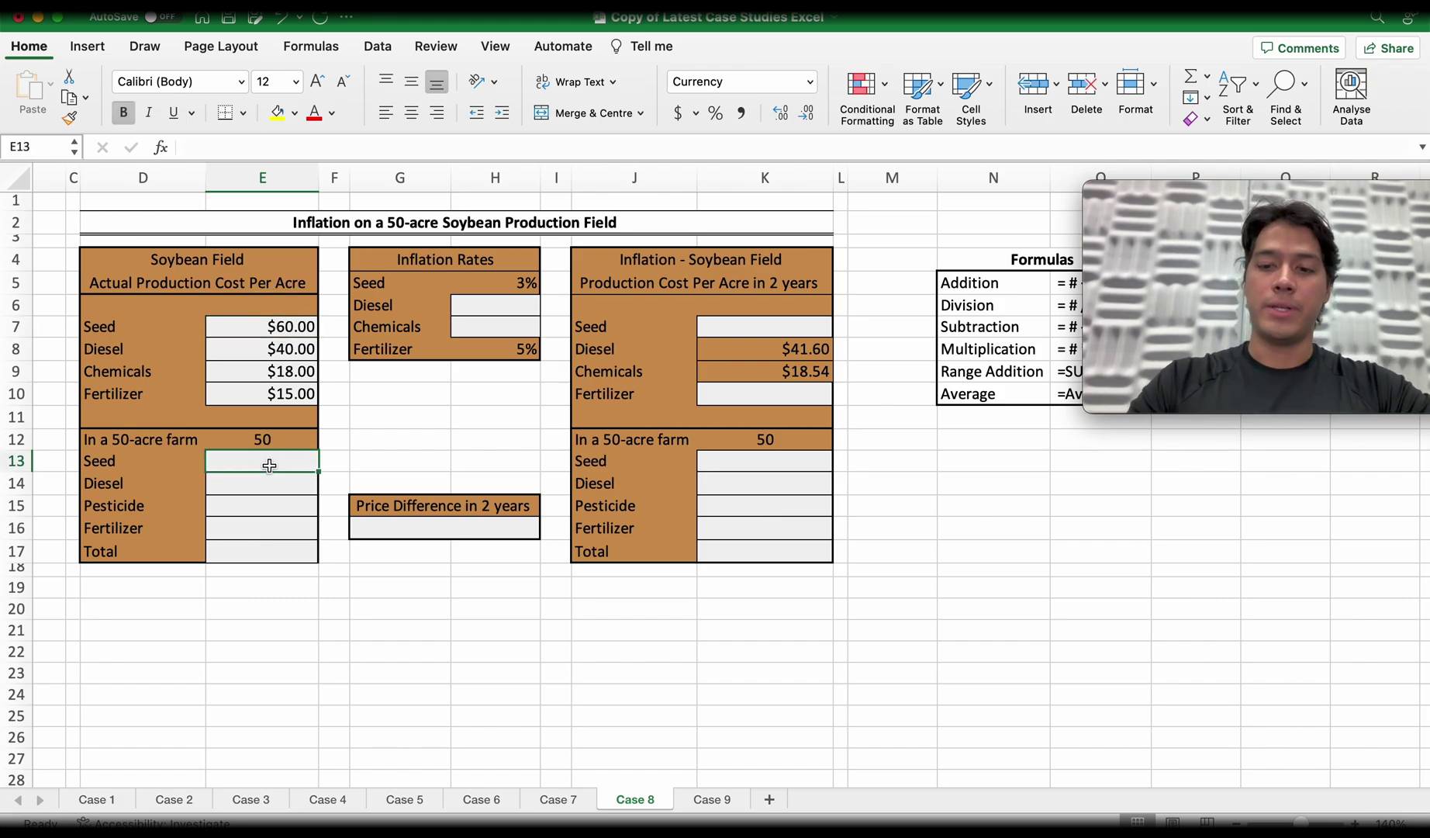
pyautogui.write('=')
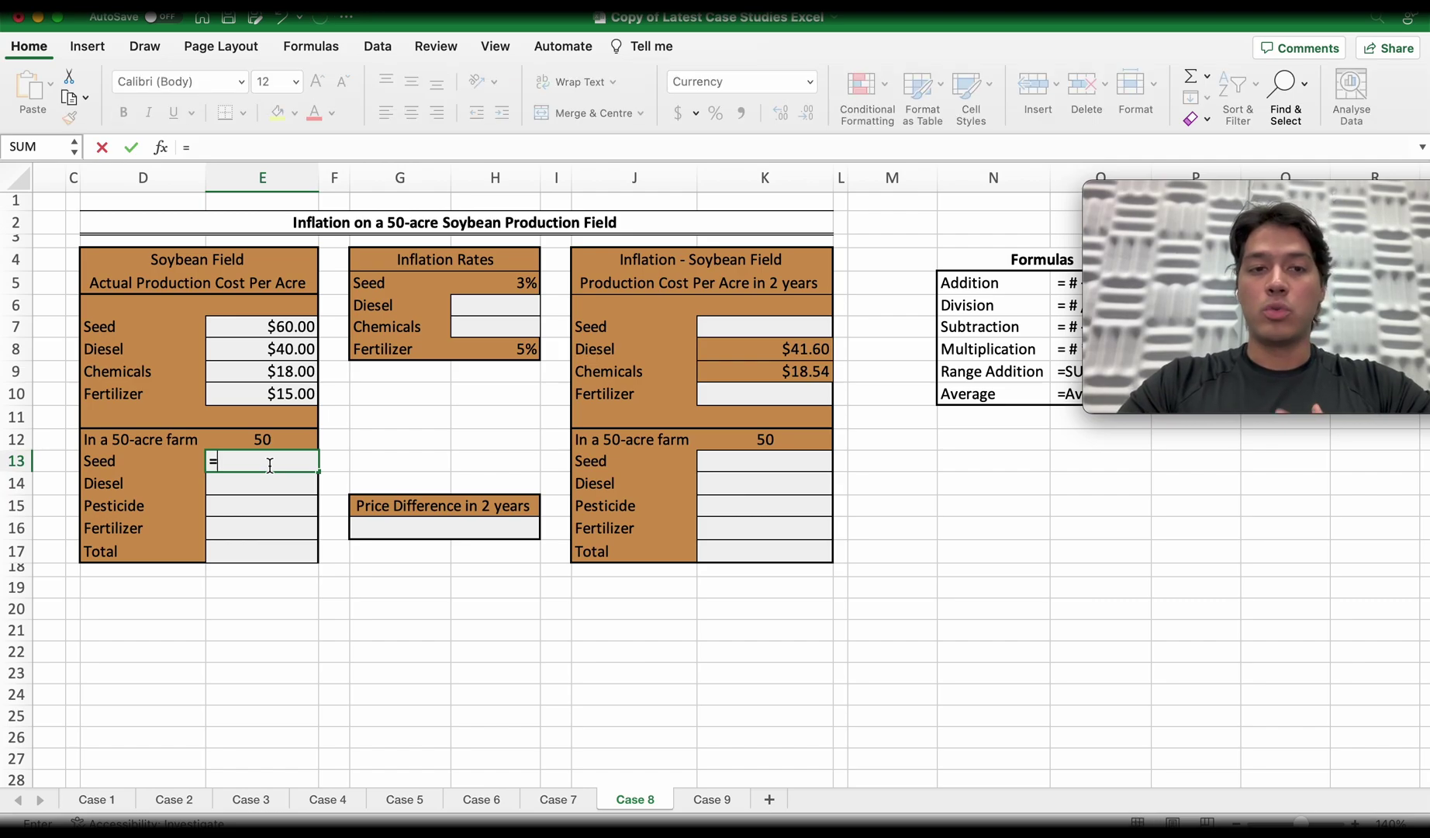
pyautogui.click(276, 329)
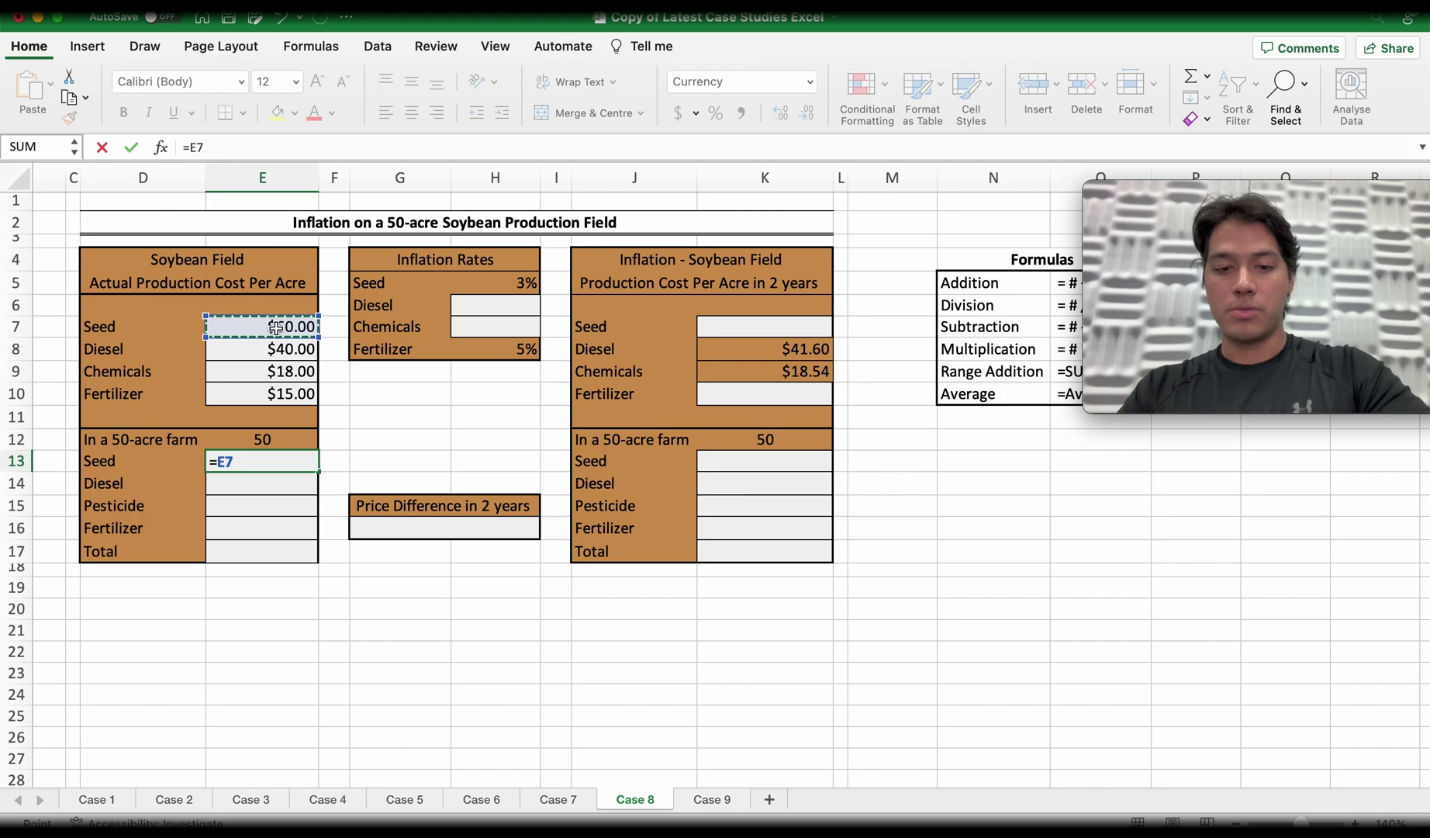
pyautogui.write('*')
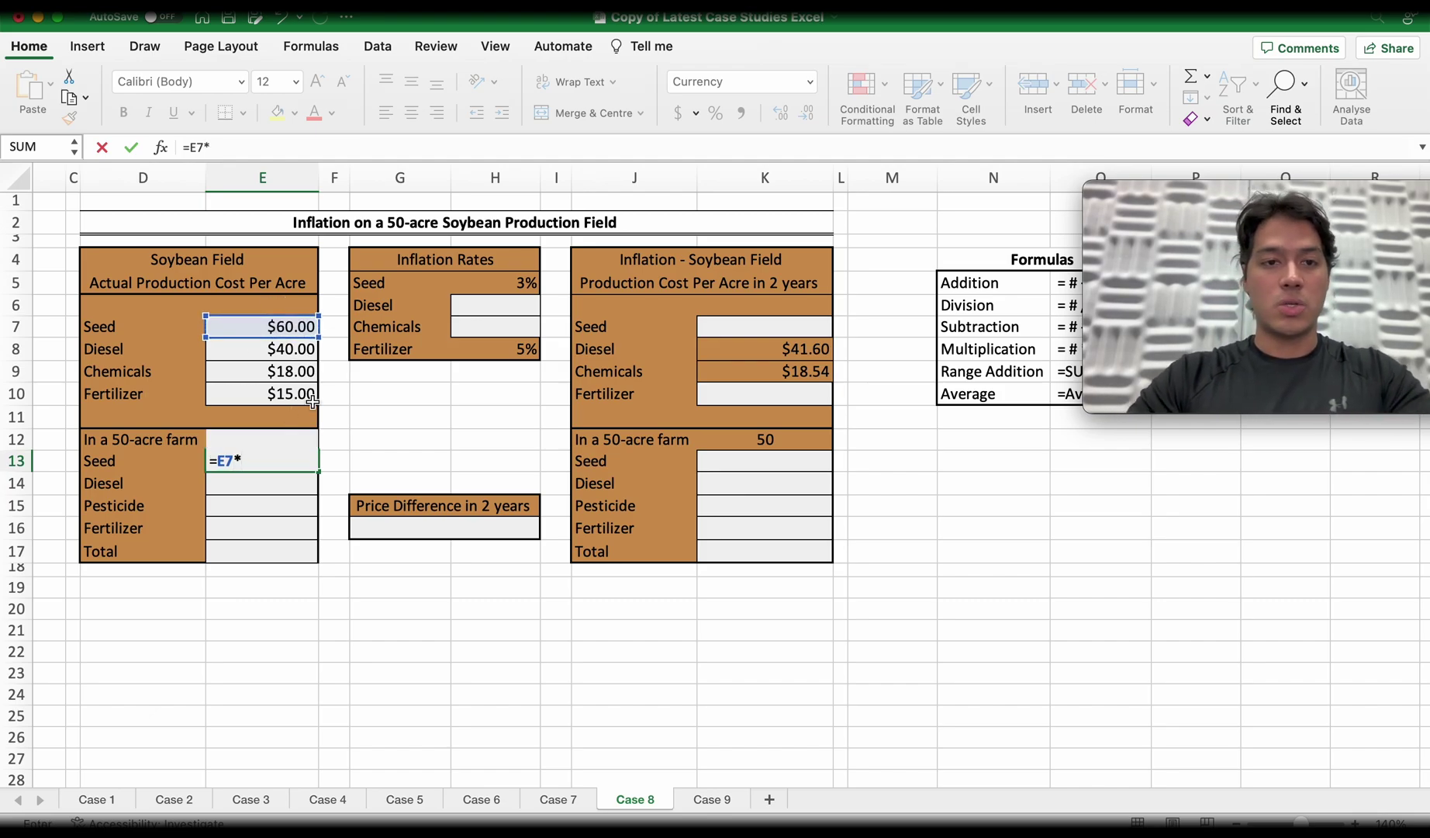
pyautogui.click(238, 414)
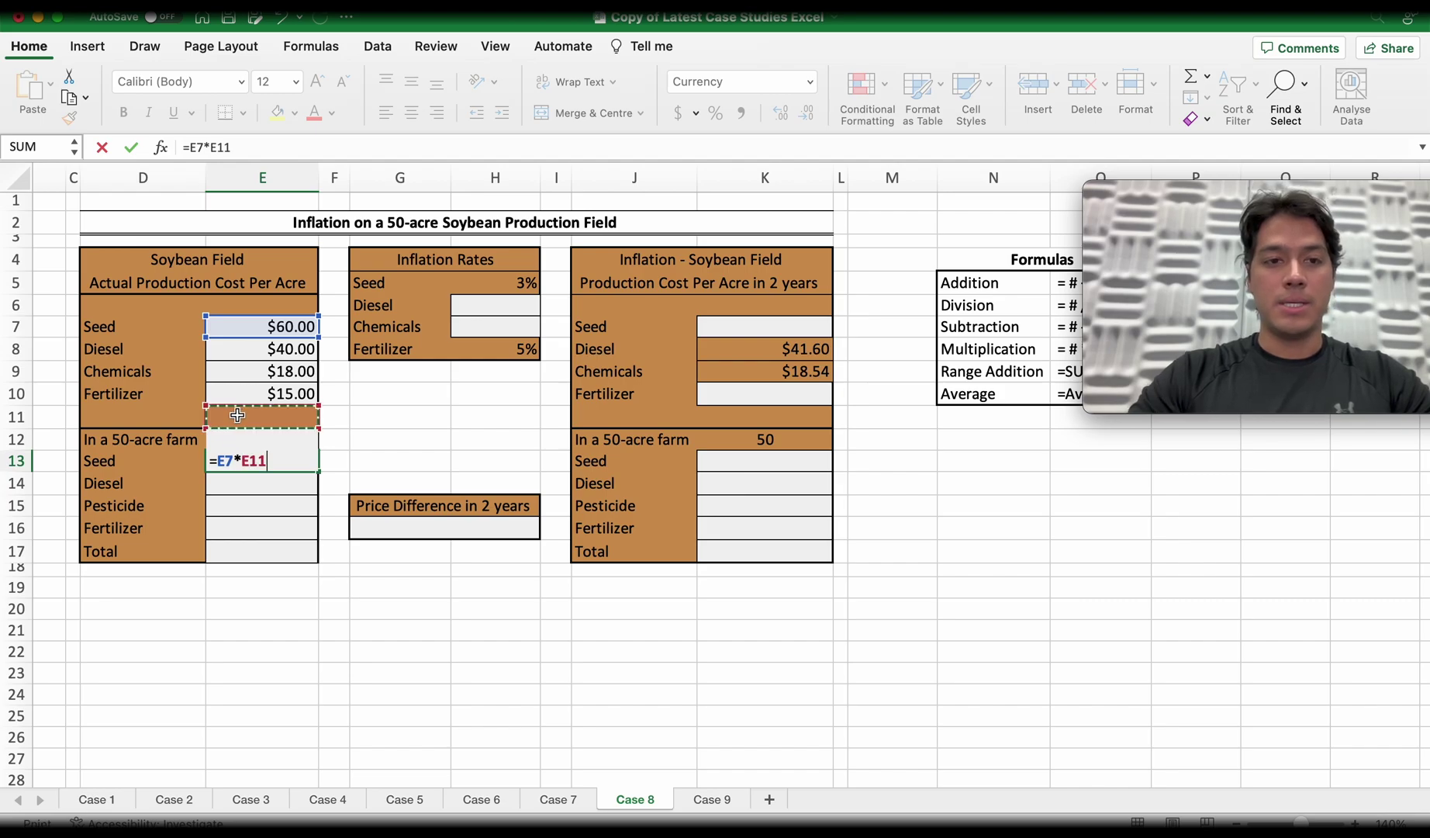
pyautogui.press('Down')
pyautogui.press('Return')
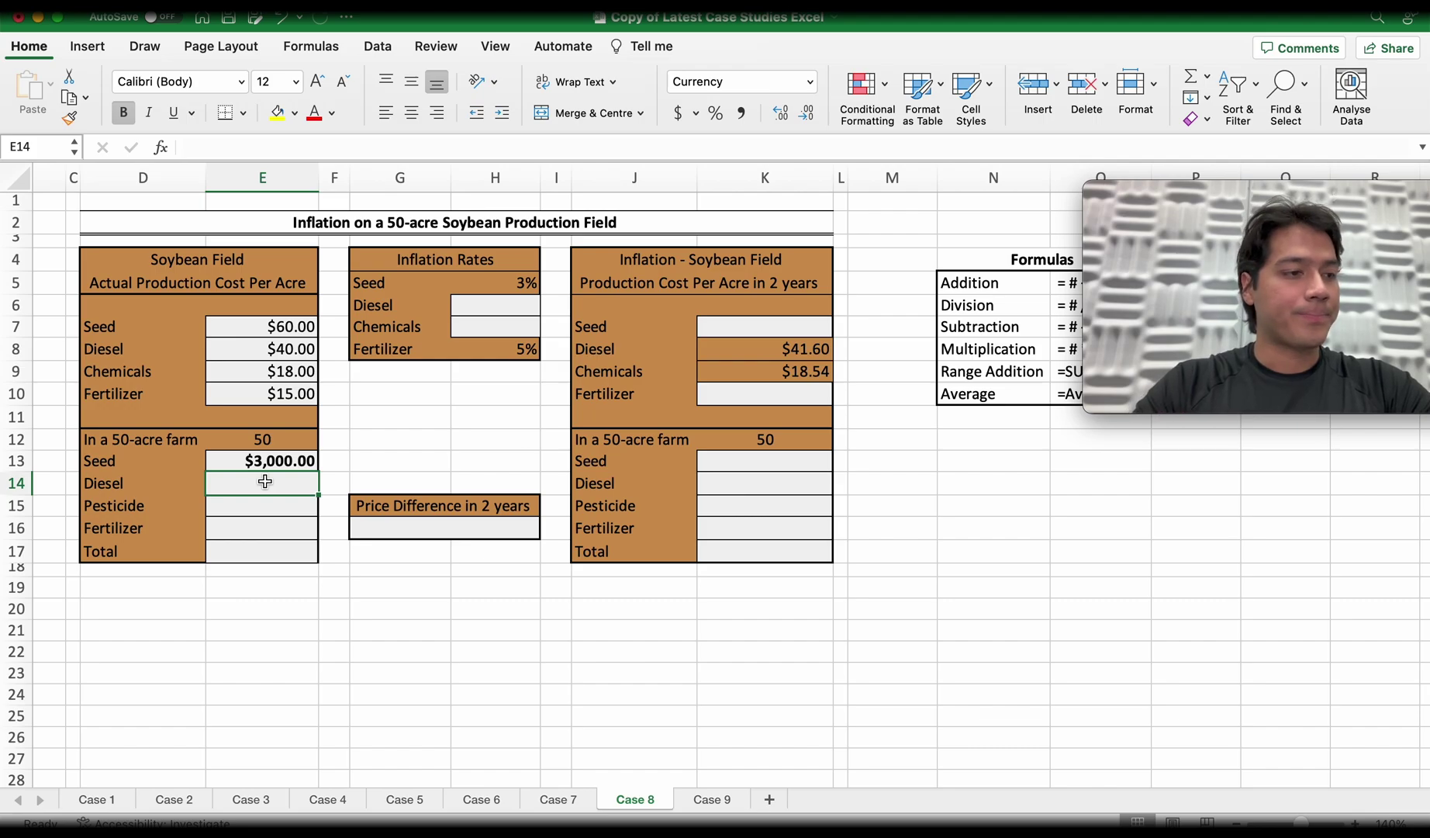
# - Make the acreage reference absolute in the Seed cost formula in E13, giving =E7*$E$12
pyautogui.write('=')
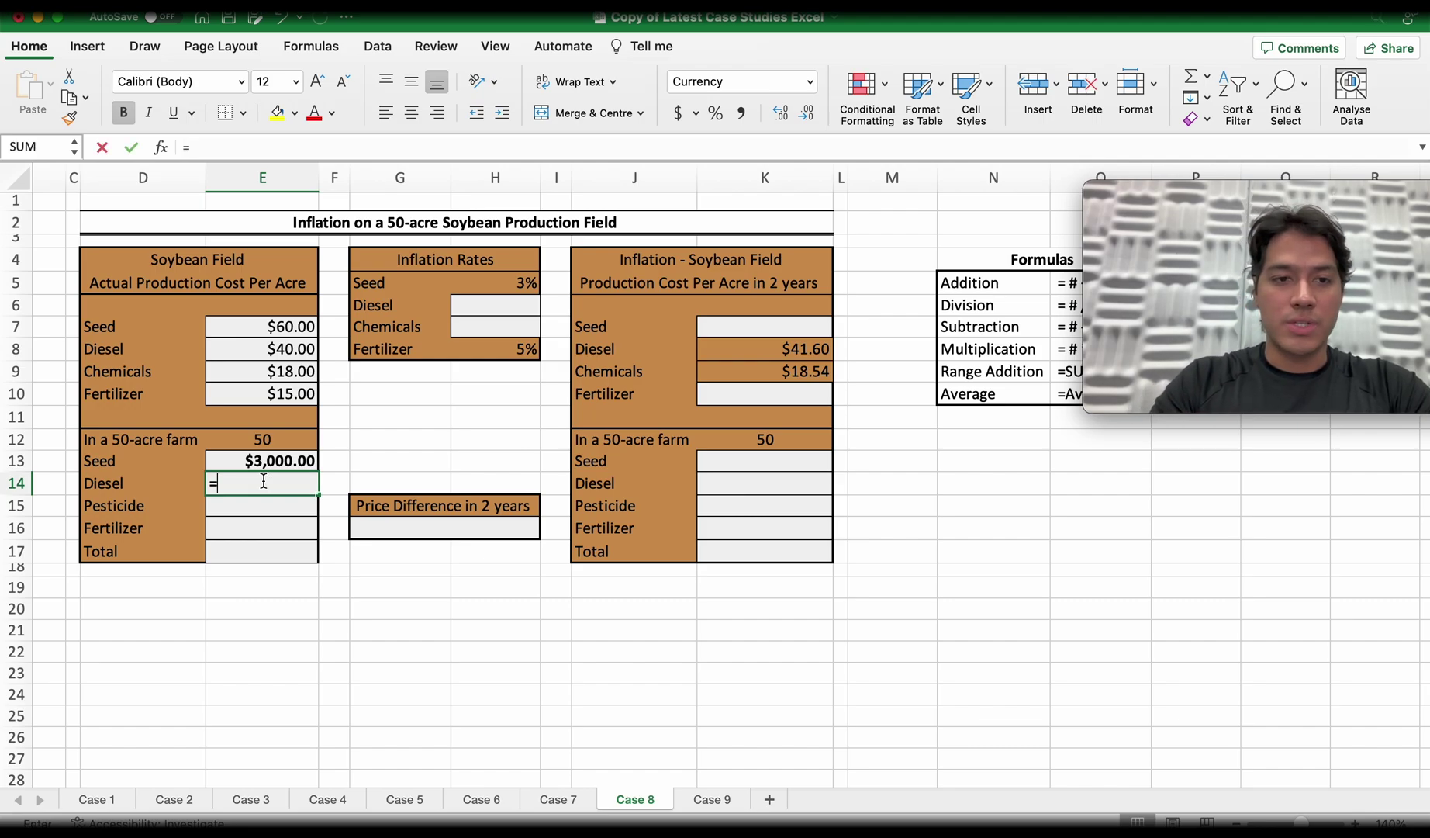
pyautogui.press('Escape')
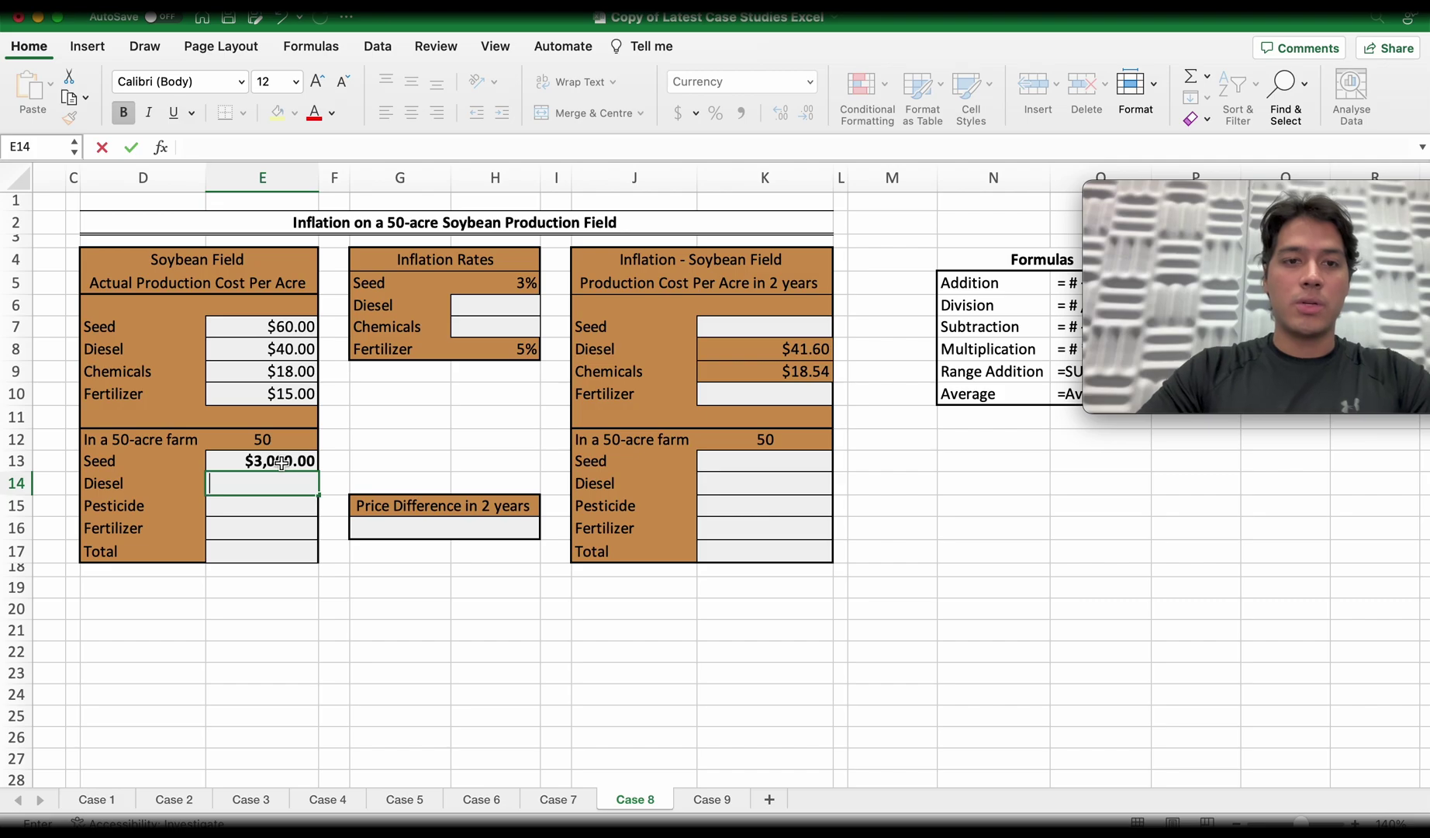
pyautogui.click(283, 463)
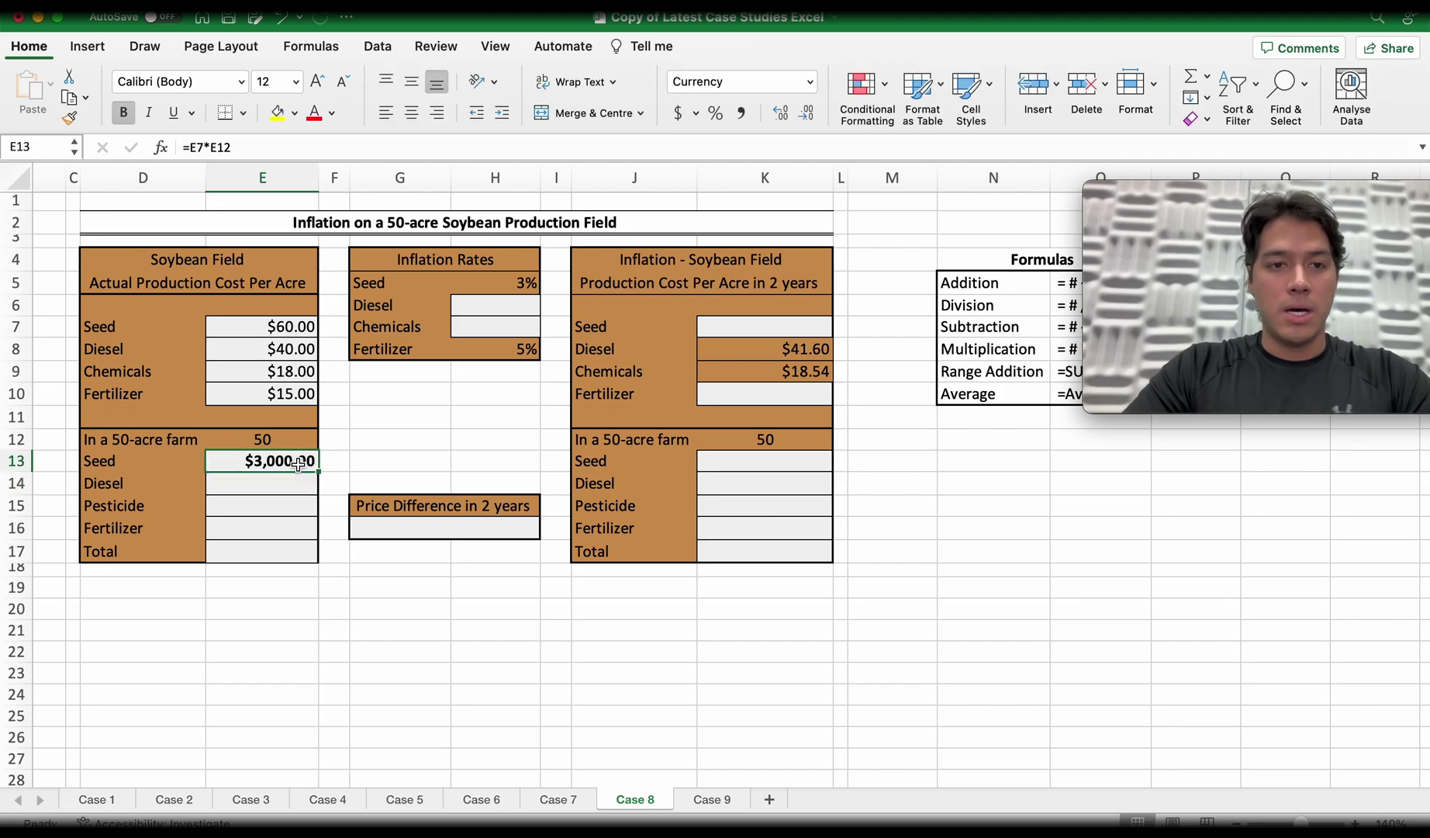
pyautogui.doubleClick(297, 464)
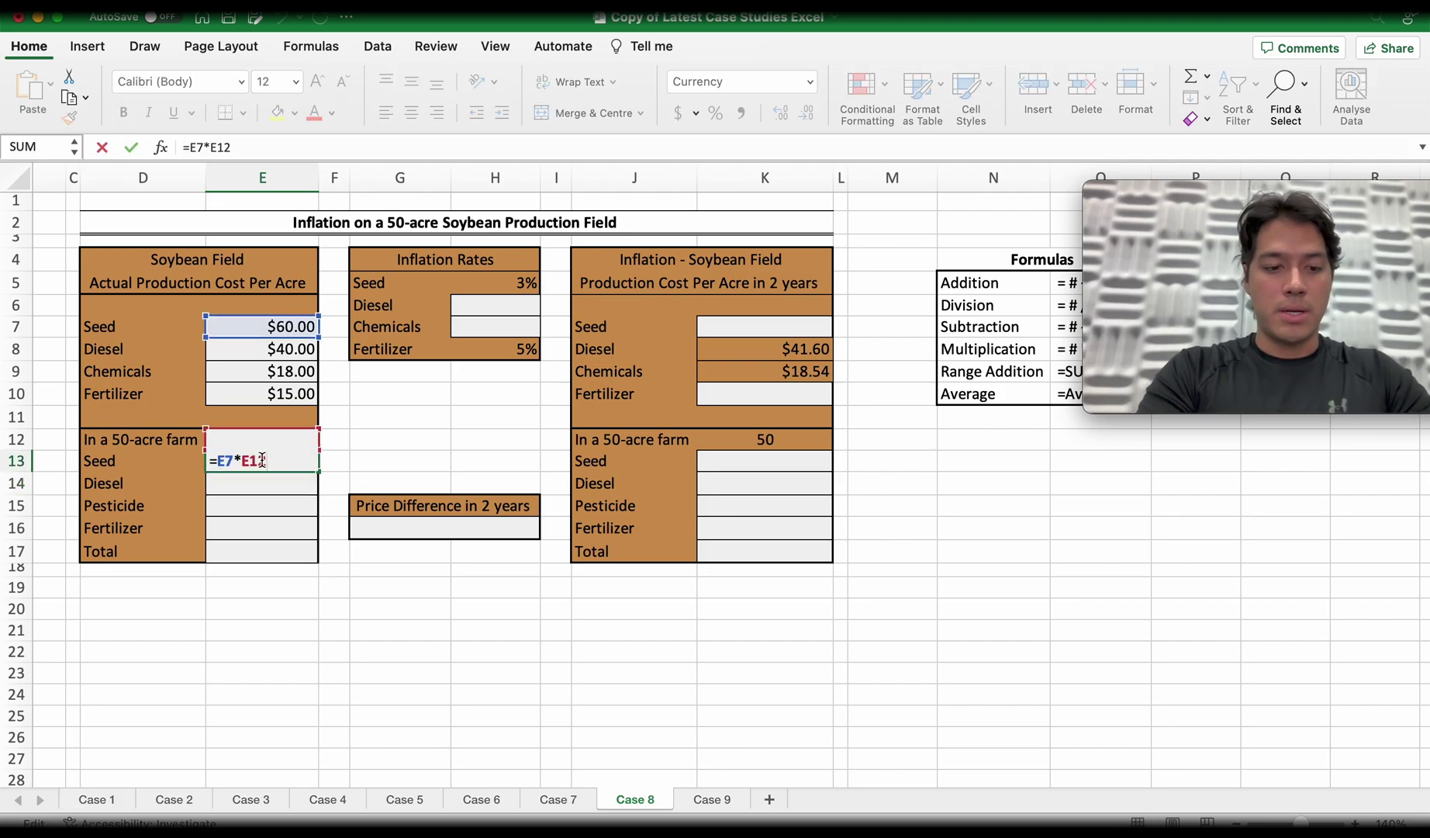
pyautogui.press('F4')
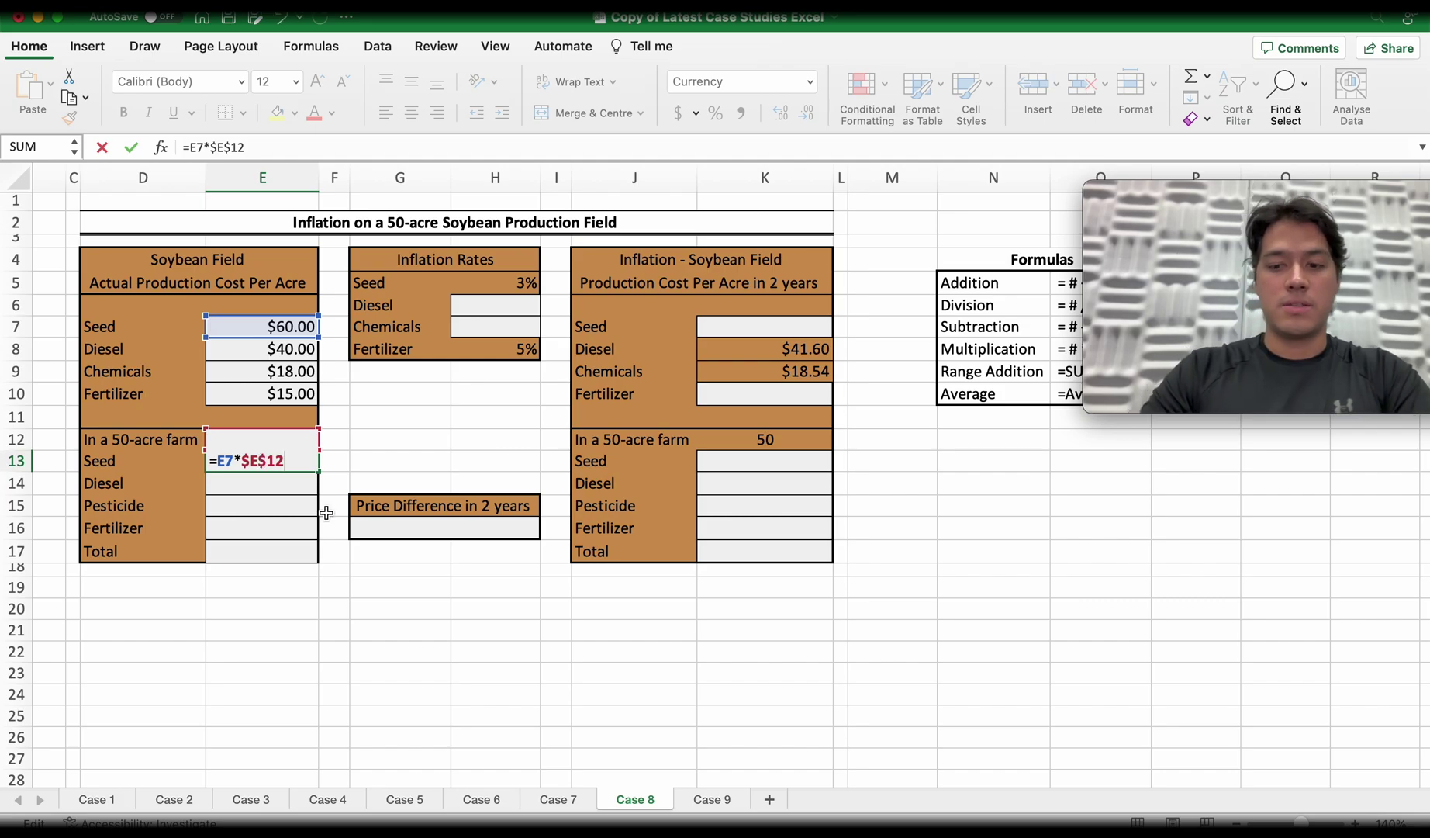
pyautogui.press('Return')
# - Fill the Seed cost formula from E13 down to E16 and check the references in the Fertilizer formula
pyautogui.click(283, 463)
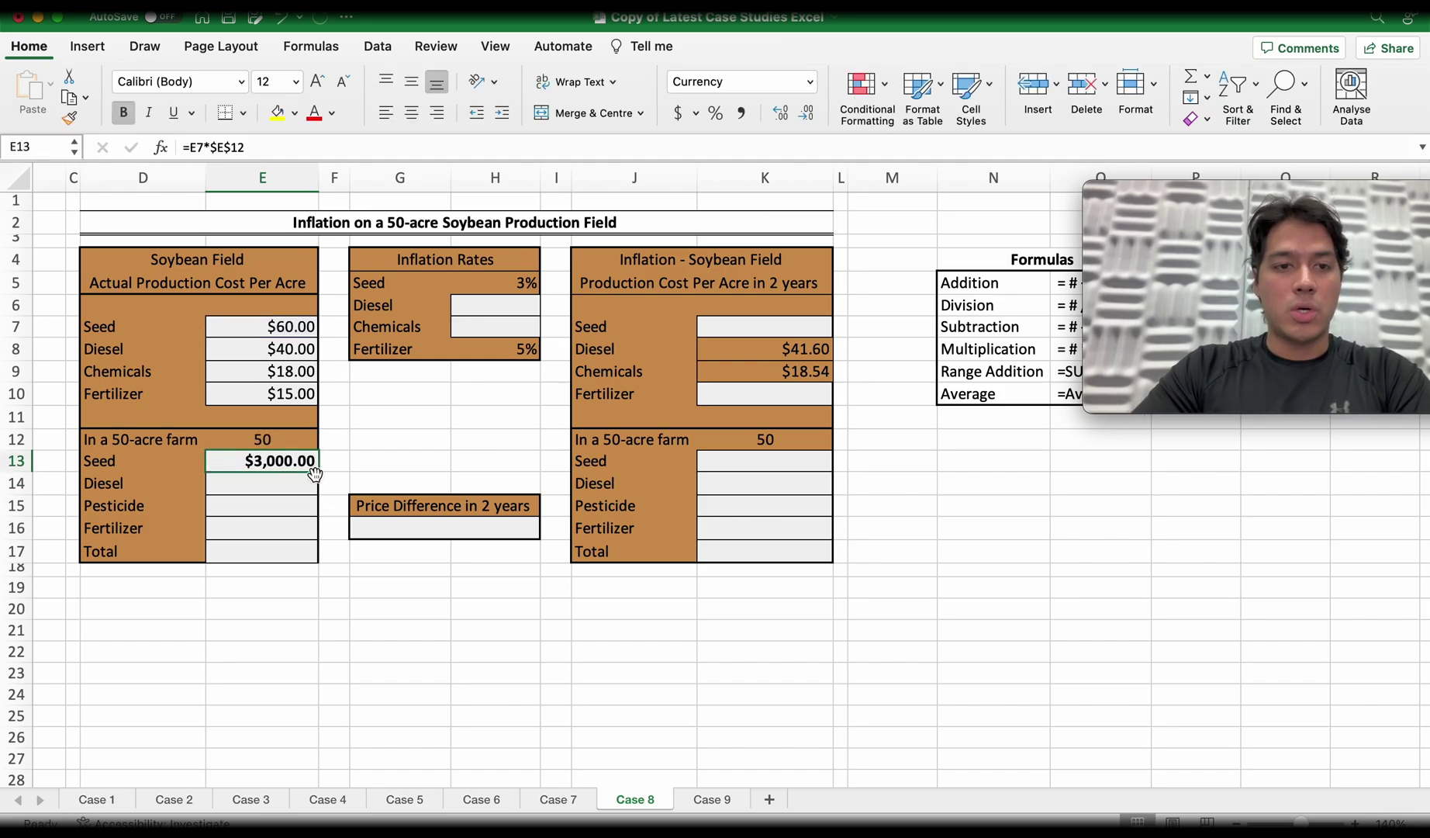
pyautogui.moveTo(317, 471); pyautogui.dragTo(311, 531)
pyautogui.click(372, 628)
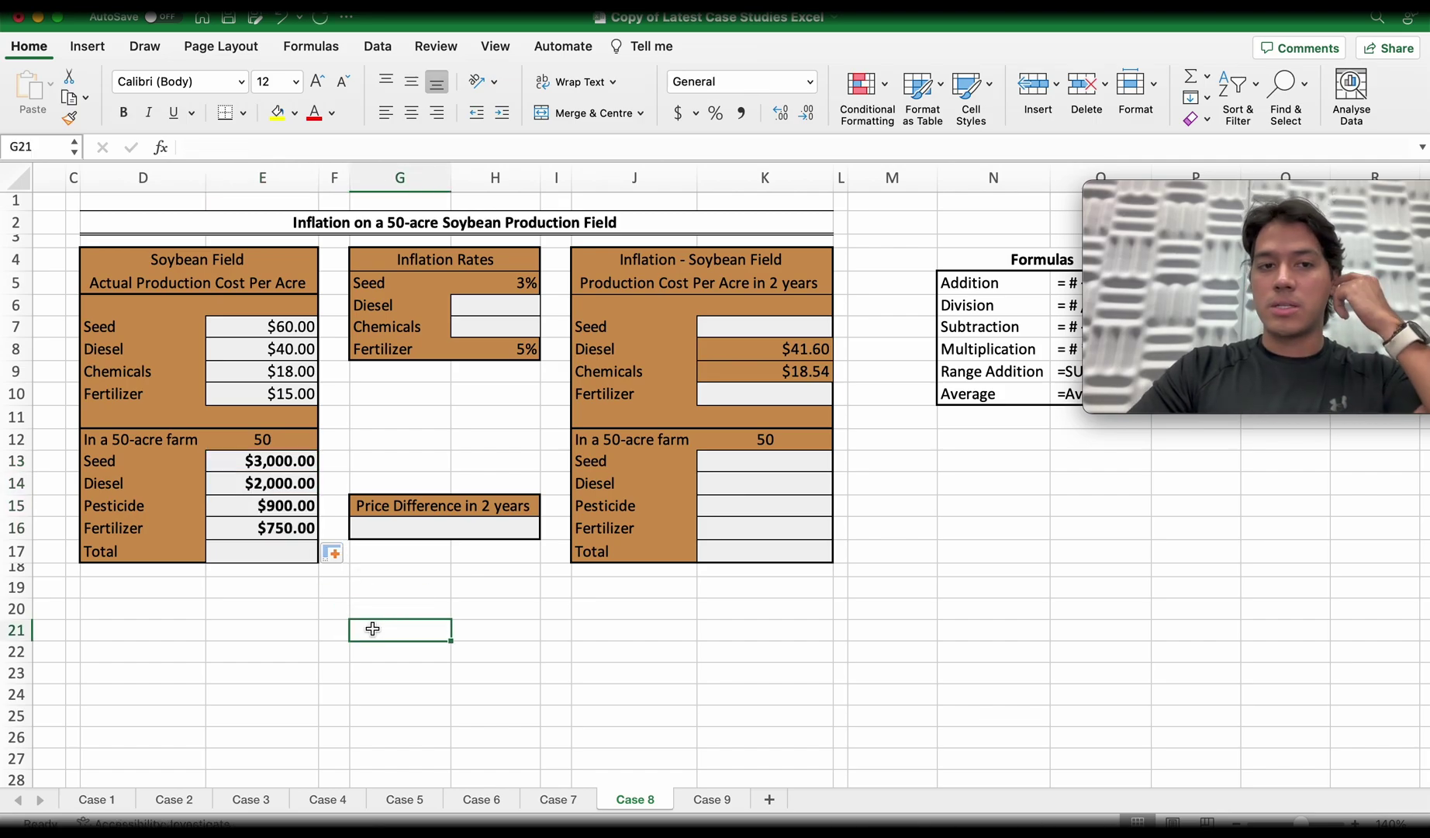
pyautogui.doubleClick(282, 526)
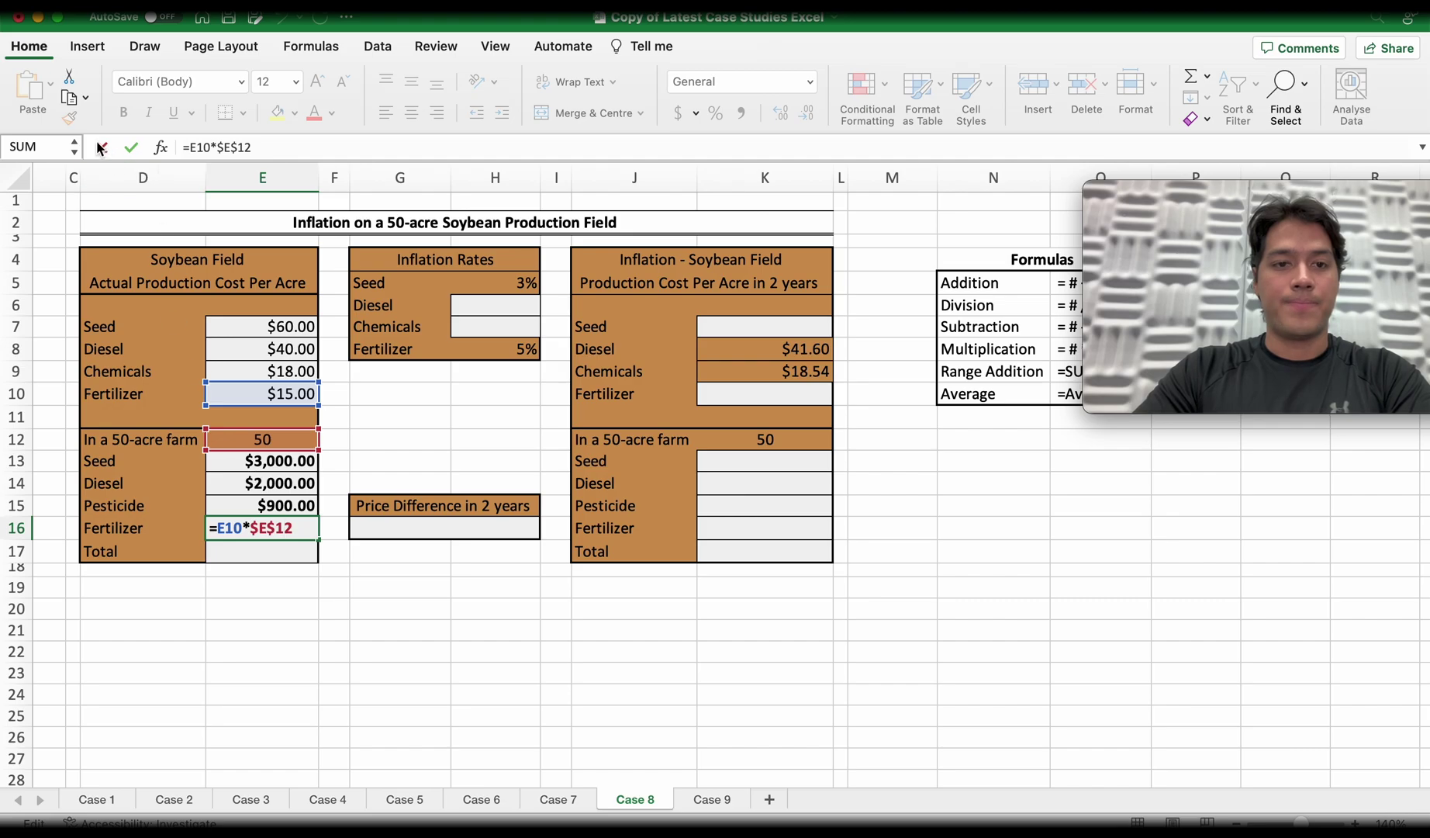
pyautogui.press('Escape')
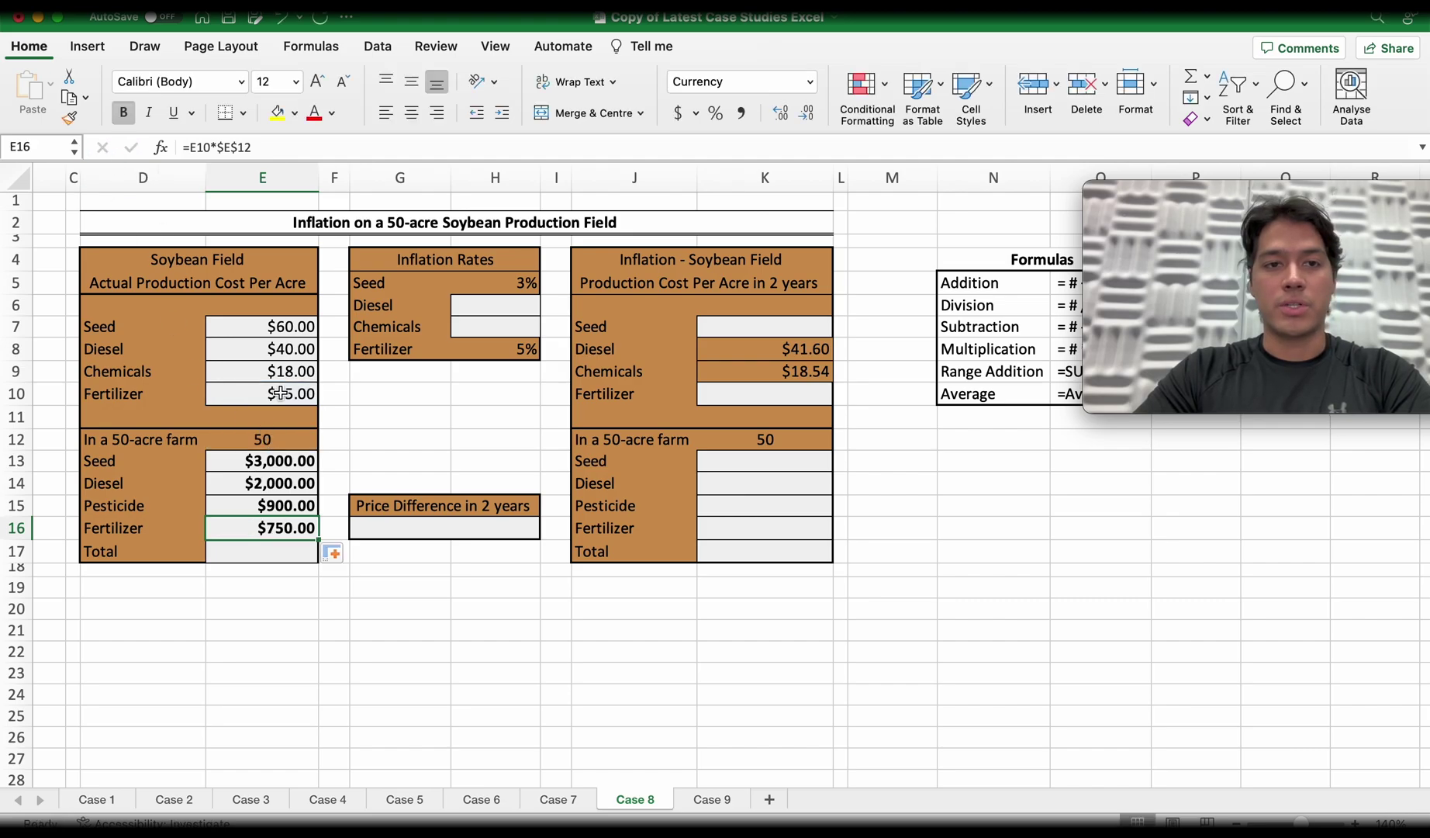
# - Total the four 50-acre costs in E17 with a SUM of E13:E16
pyautogui.click(295, 557)
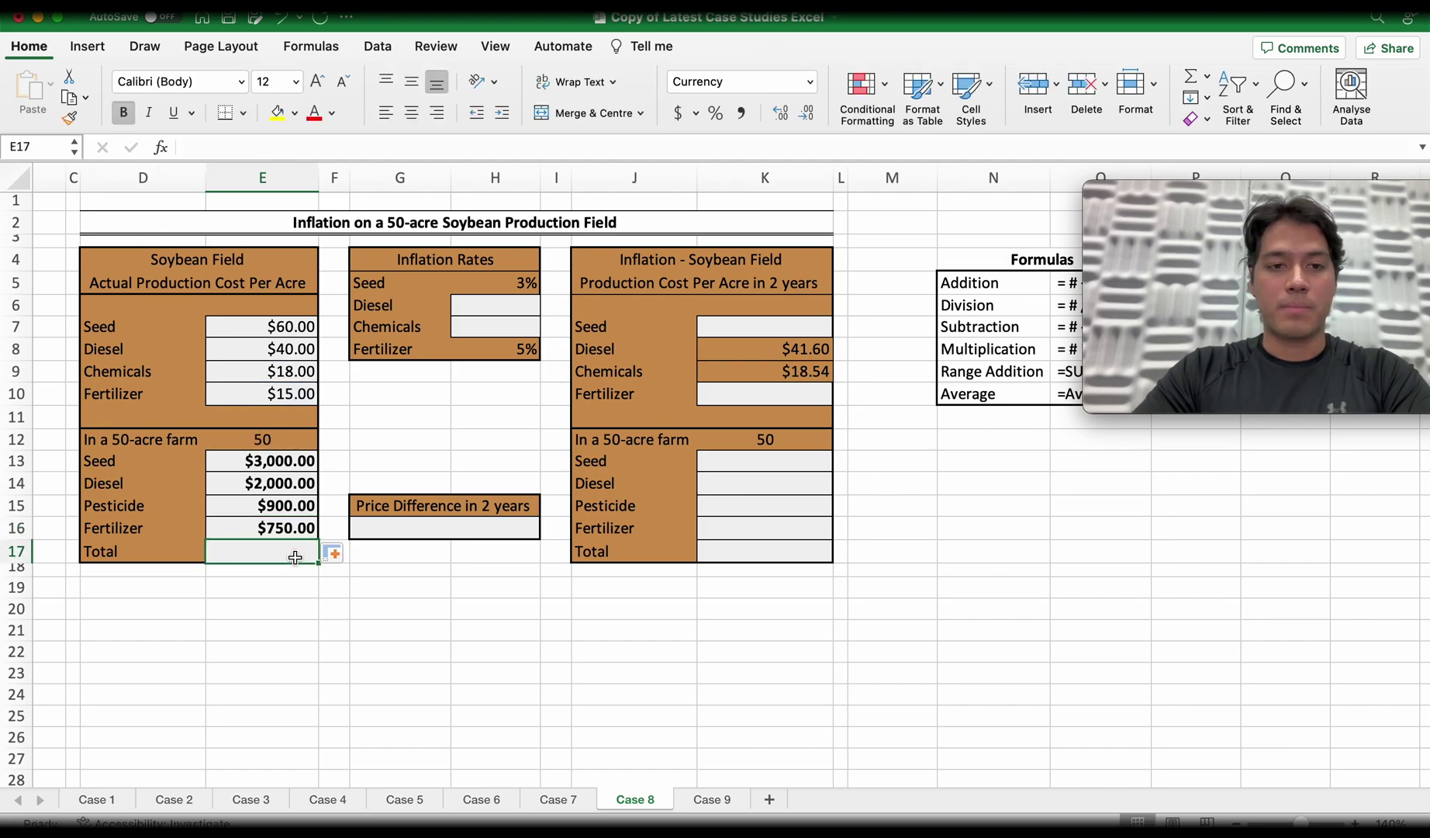
pyautogui.write('=sum')
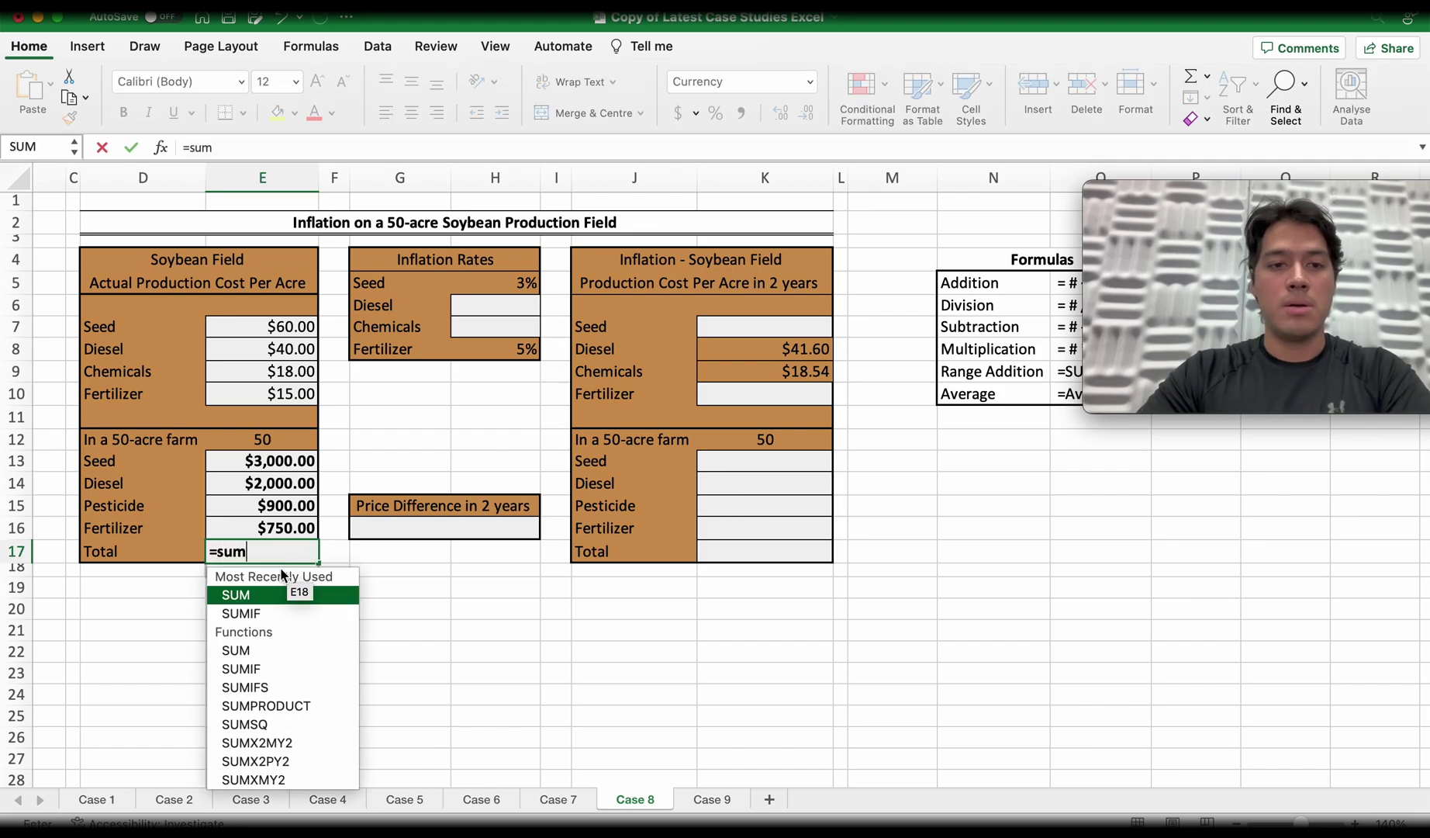
pyautogui.doubleClick(268, 592)
pyautogui.moveTo(271, 464); pyautogui.dragTo(270, 529)
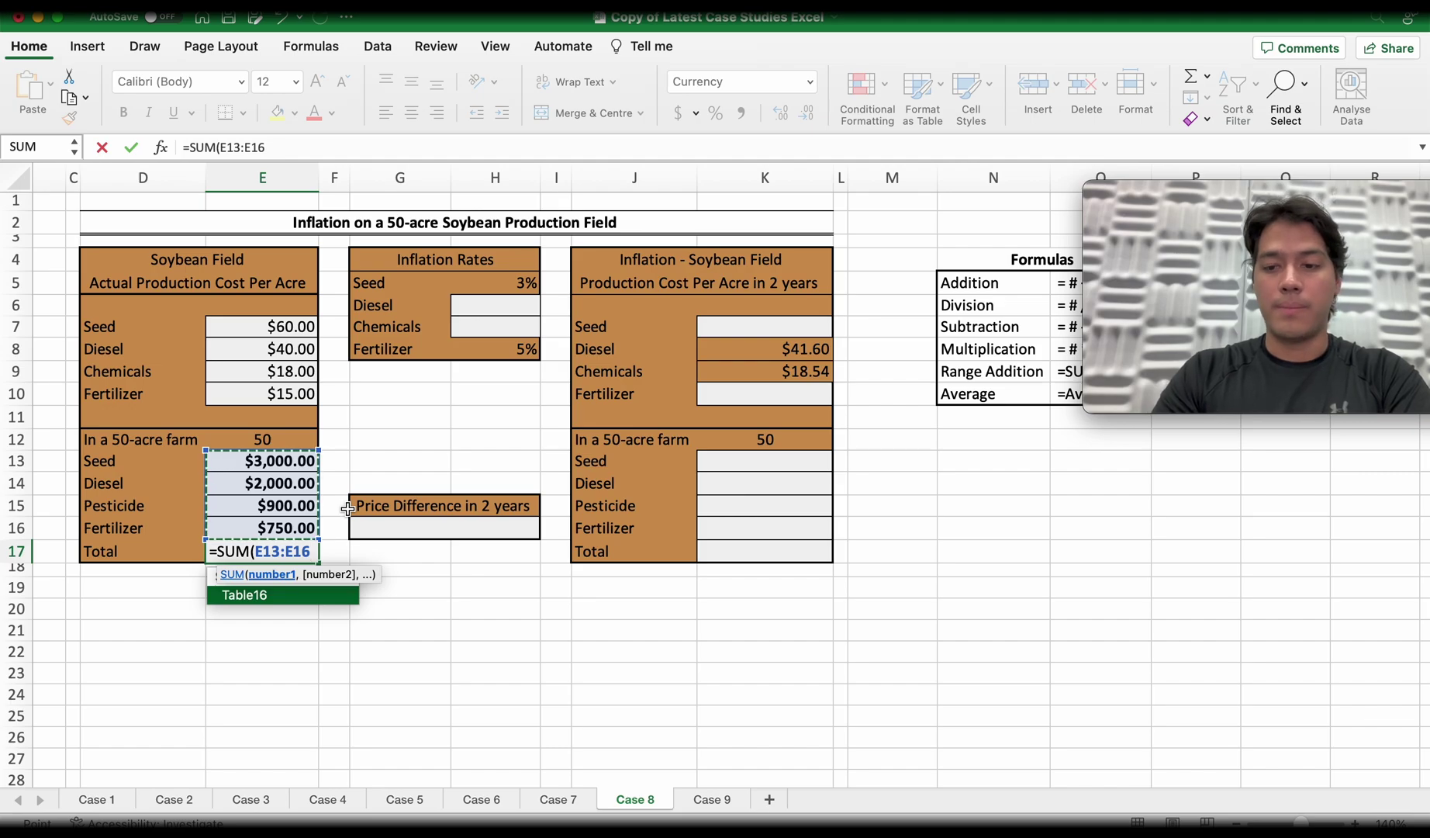
pyautogui.press('Return')
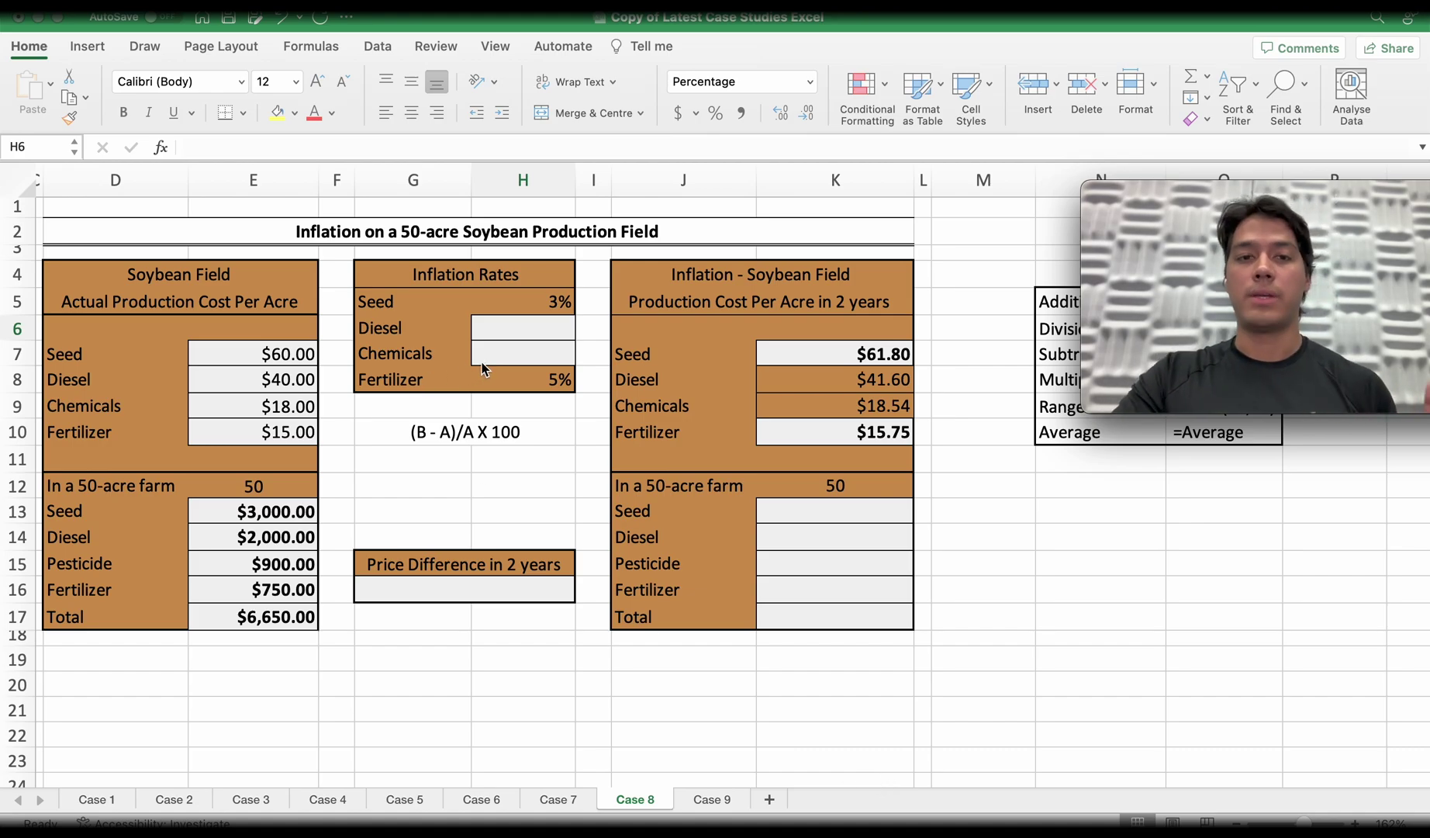
# - Calculate the Diesel inflation rate in H6 from the future and actual per-acre costs with =(K8-E8)/E8
pyautogui.click(549, 331)
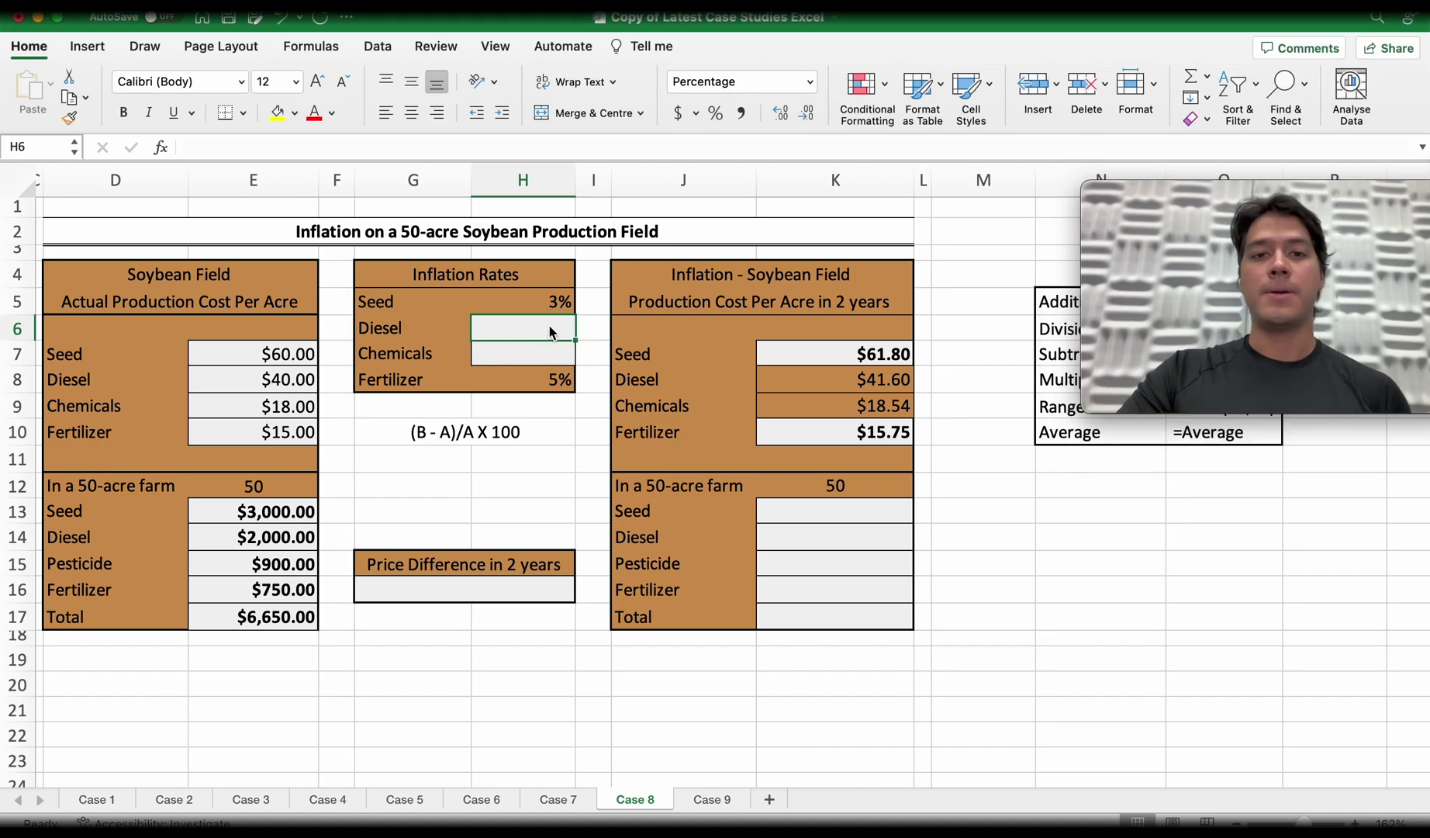
pyautogui.write('=')
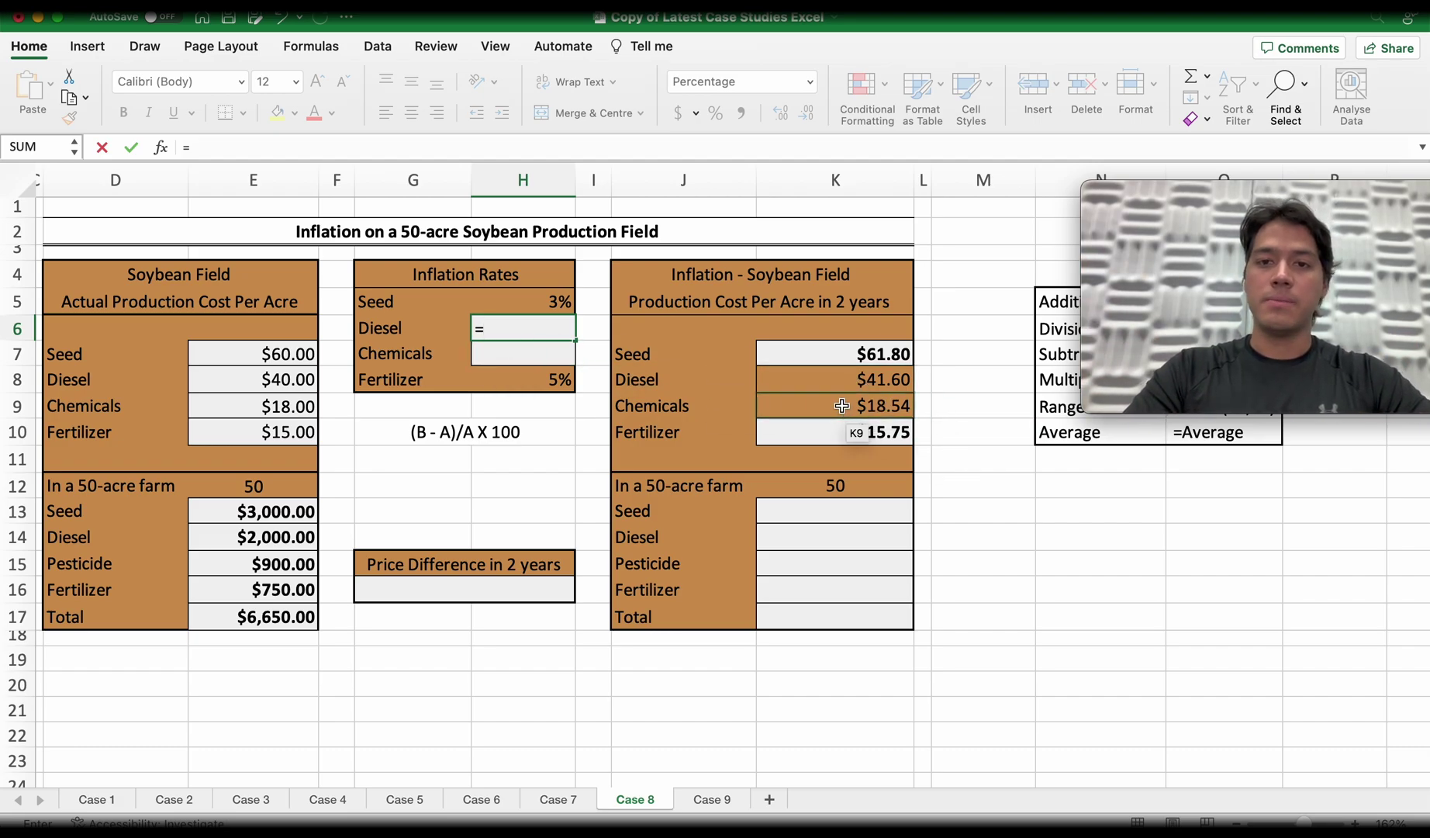
pyautogui.click(859, 380)
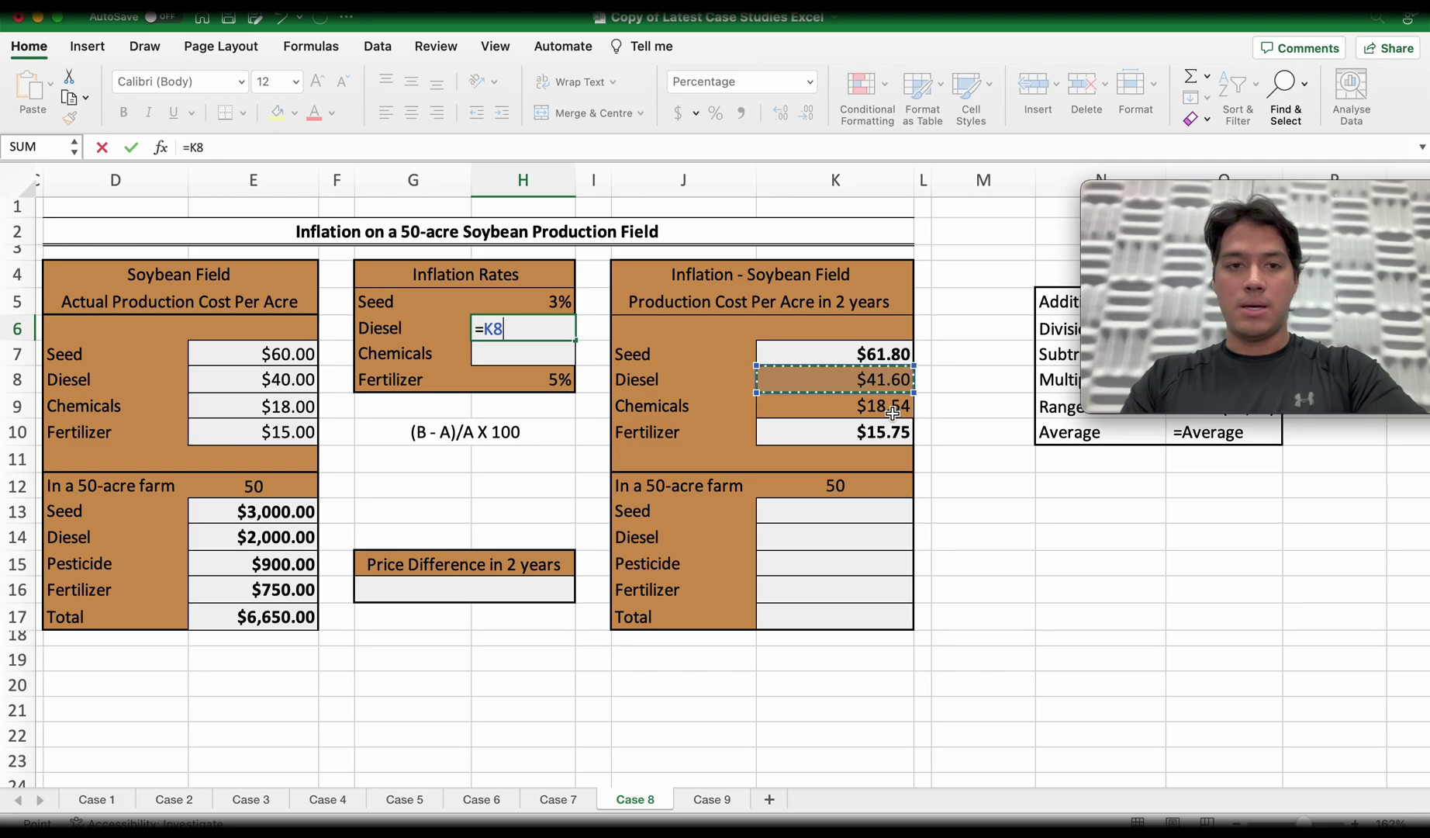
pyautogui.write('-')
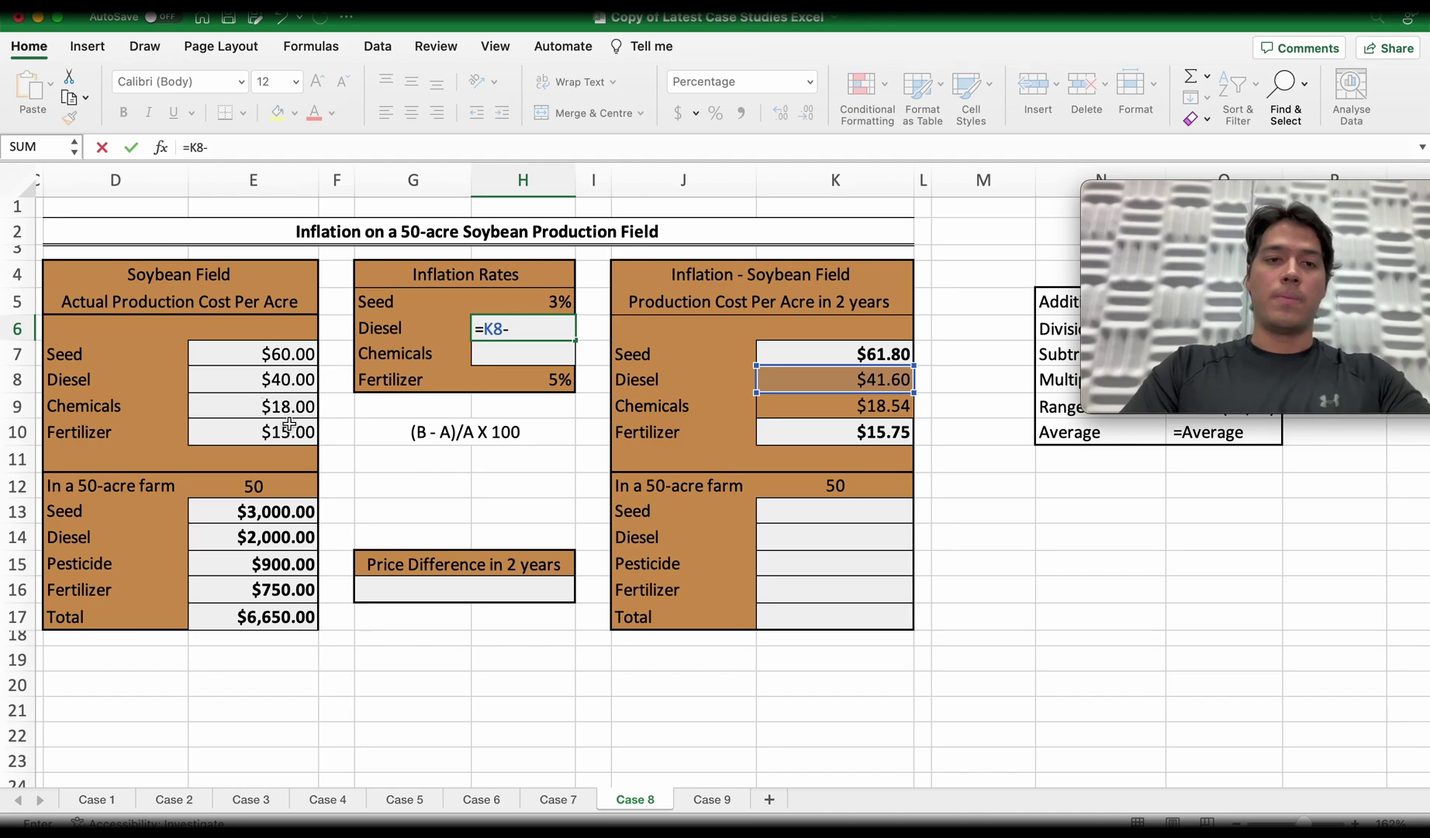
pyautogui.click(286, 383)
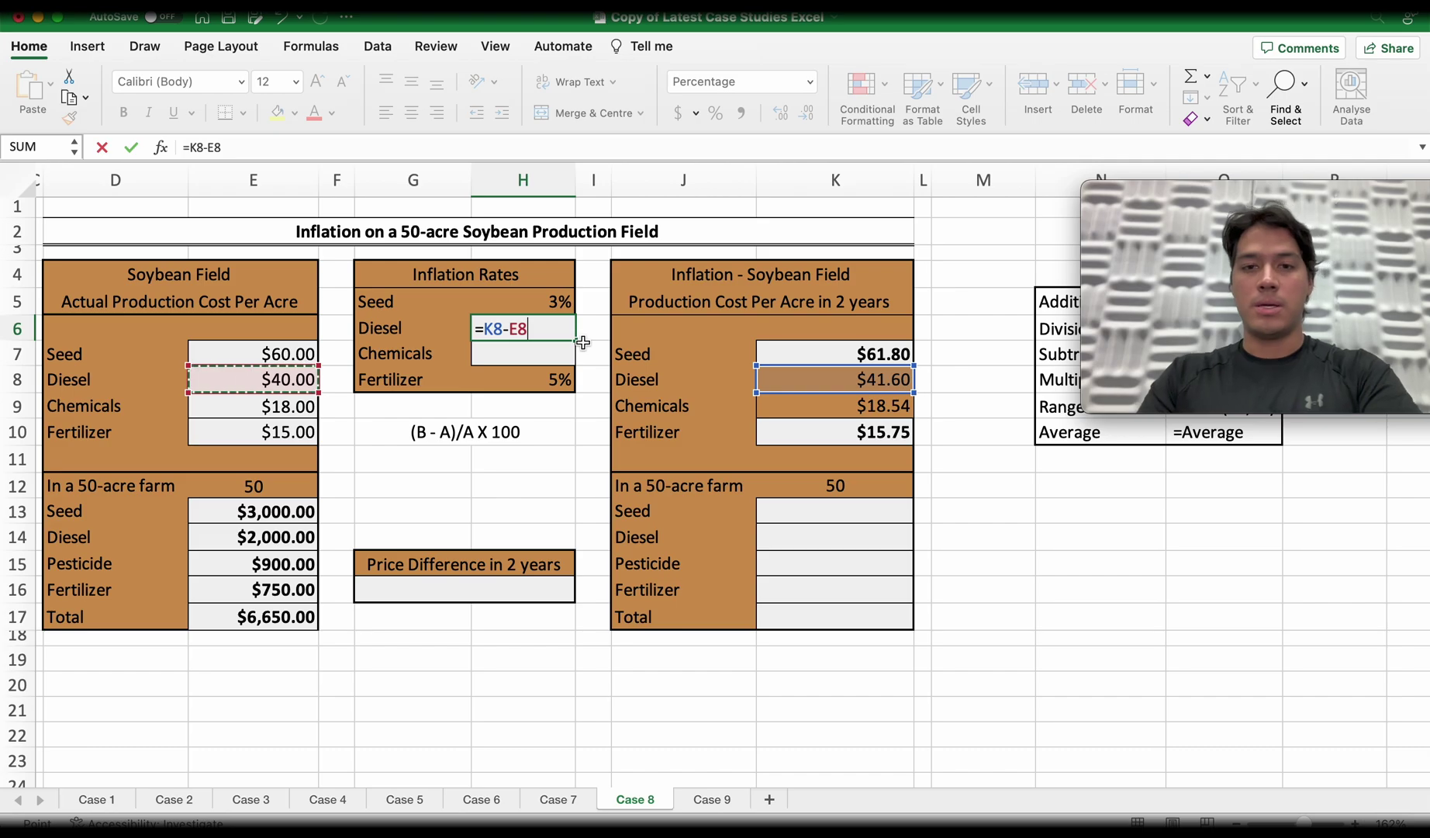
pyautogui.write(')')
pyautogui.click(485, 327)
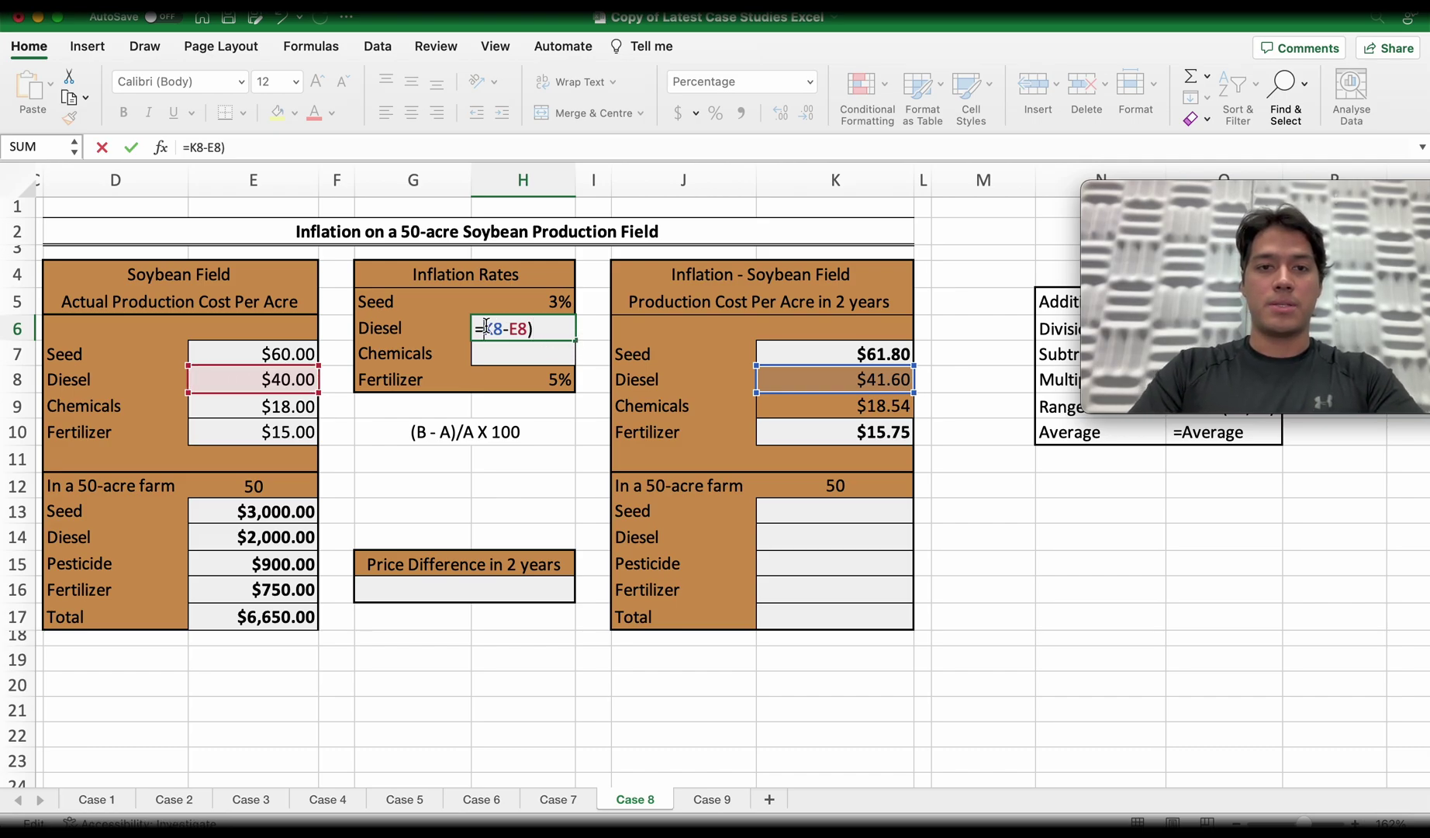
pyautogui.write('((')
pyautogui.click(557, 327)
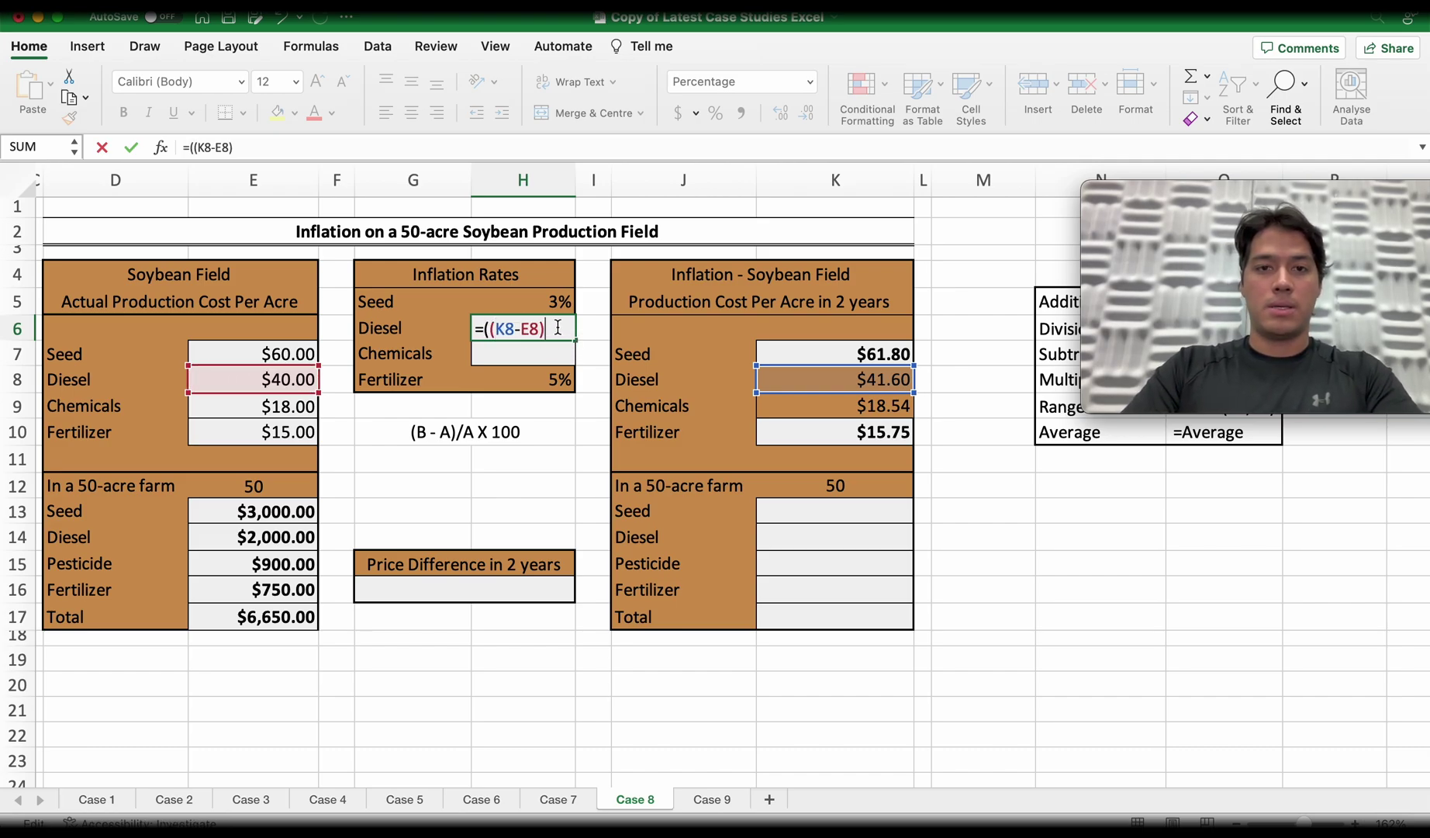
pyautogui.click(489, 329)
pyautogui.press('BackSpace')
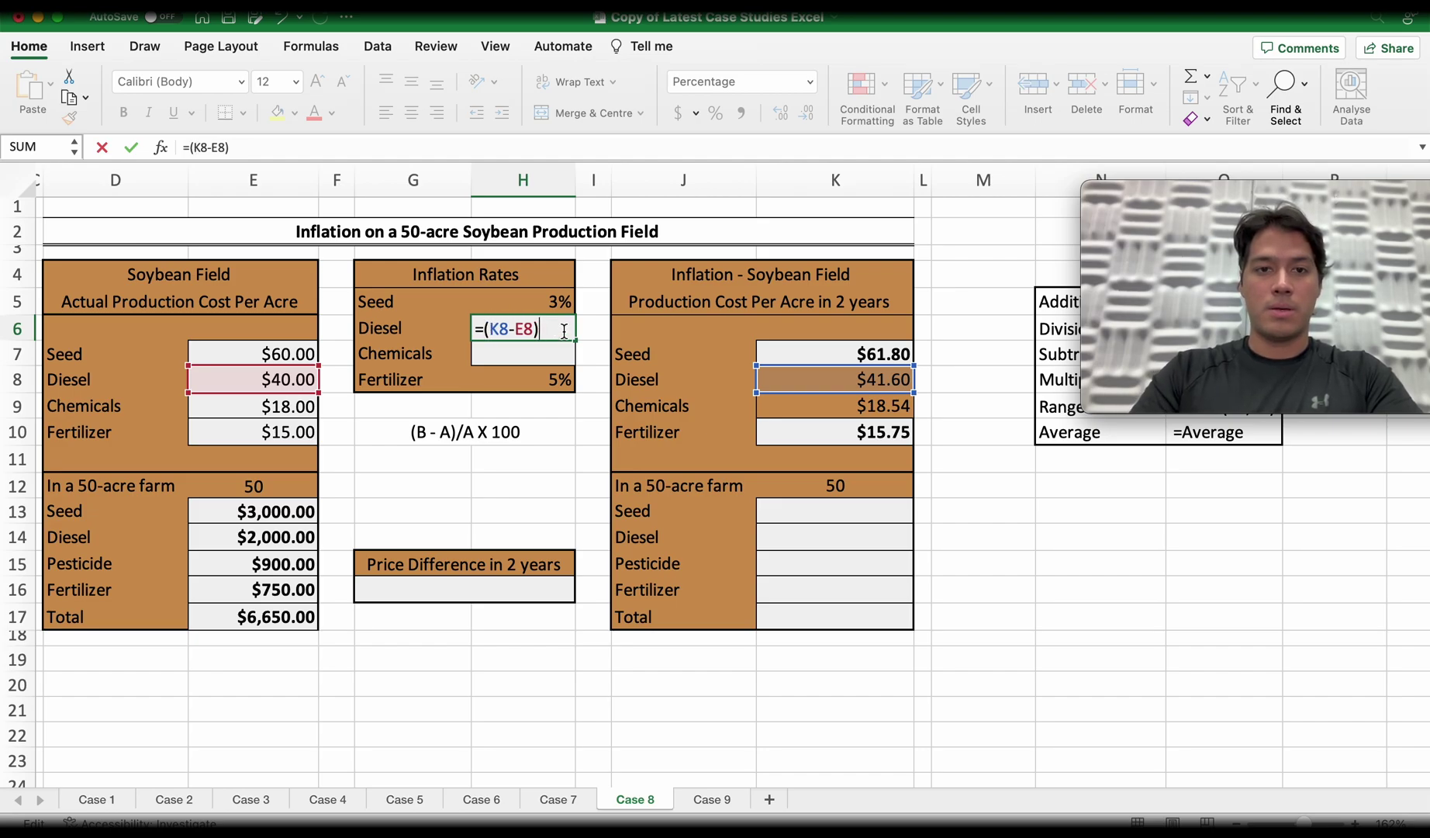
pyautogui.write('/')
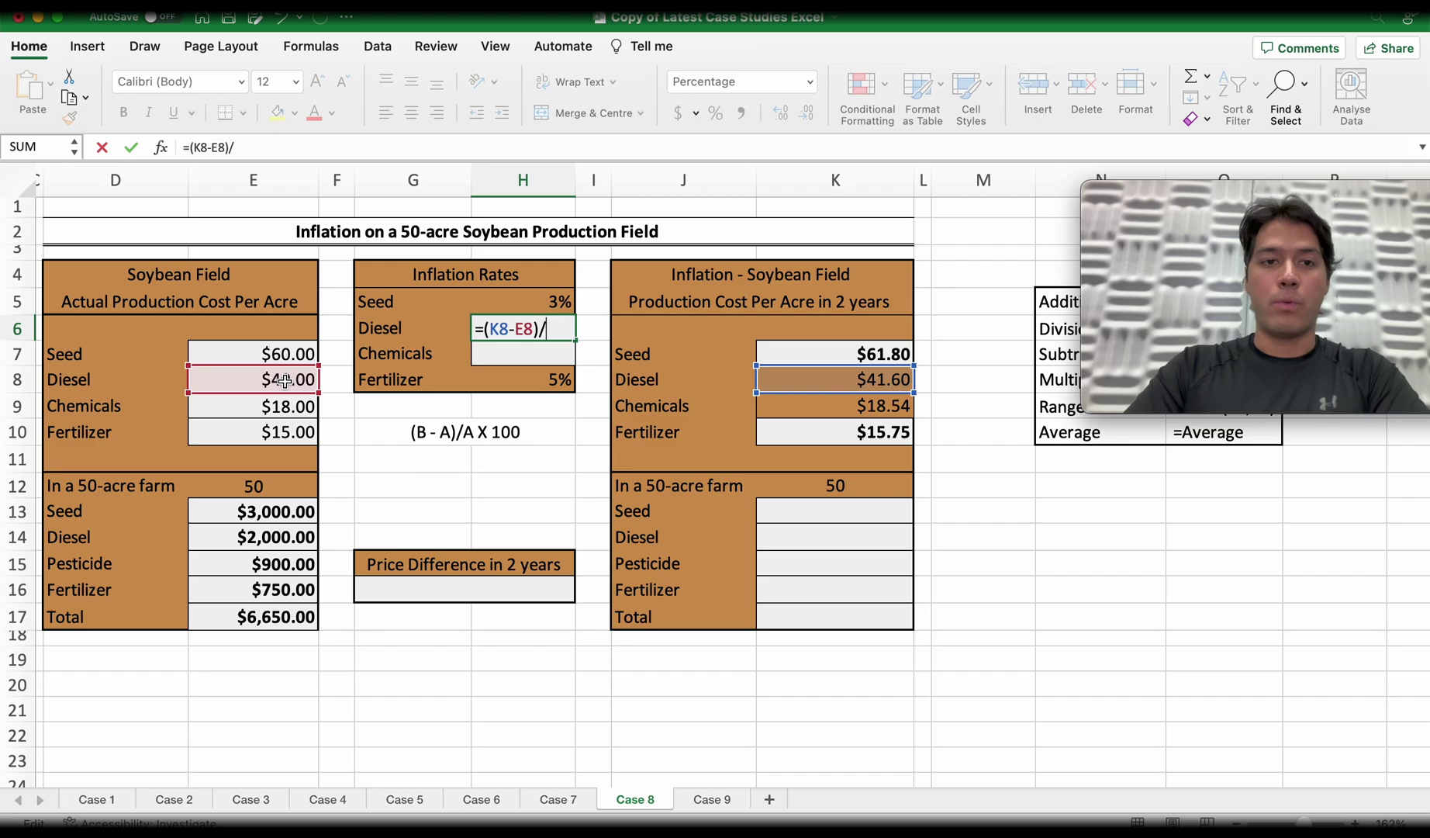
pyautogui.click(284, 380)
pyautogui.press('Return')
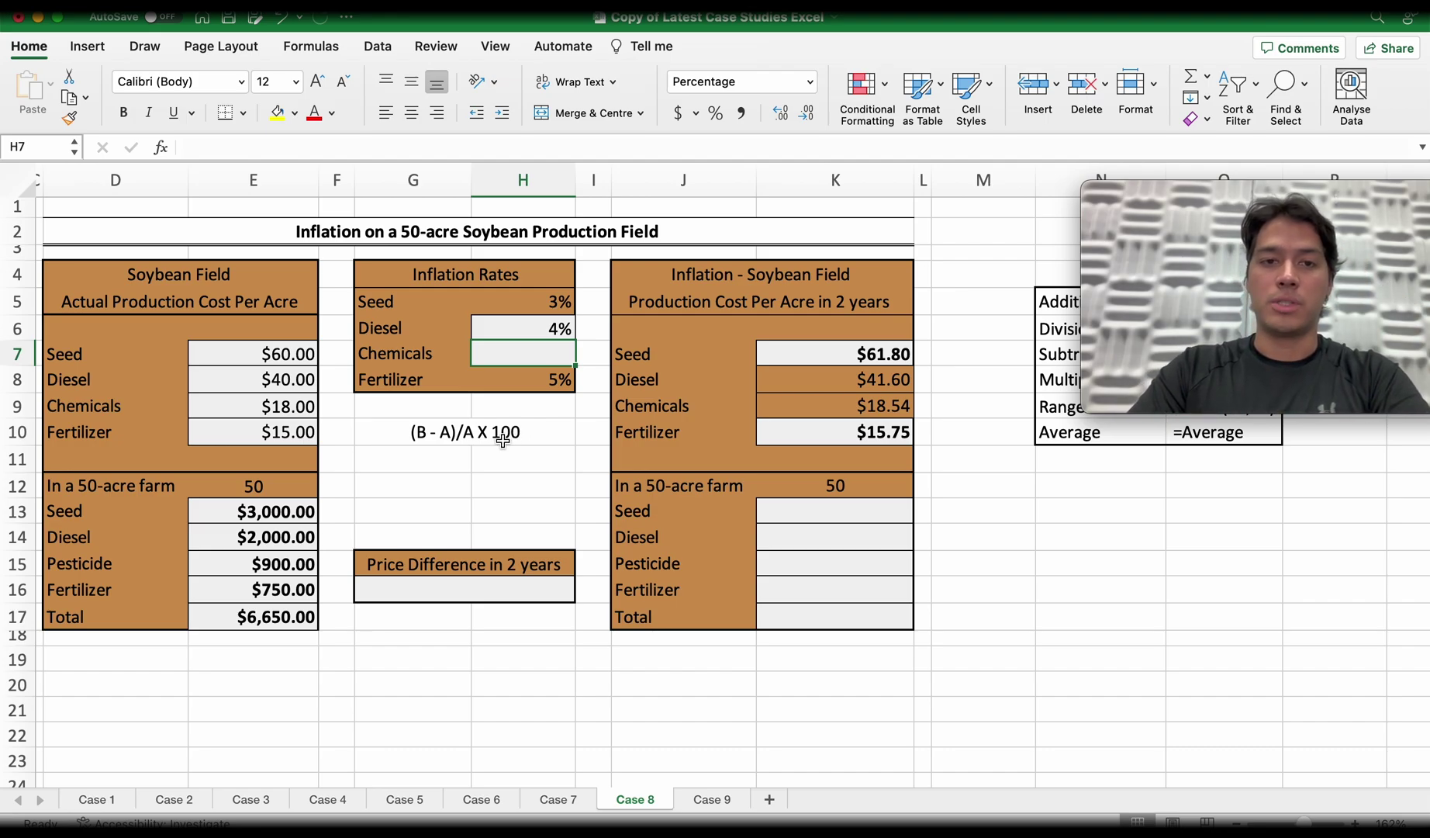
# - Review the Diesel rate formula in H6 and the Percentage number format option for the inflation rates in H5:H8
pyautogui.click(558, 327)
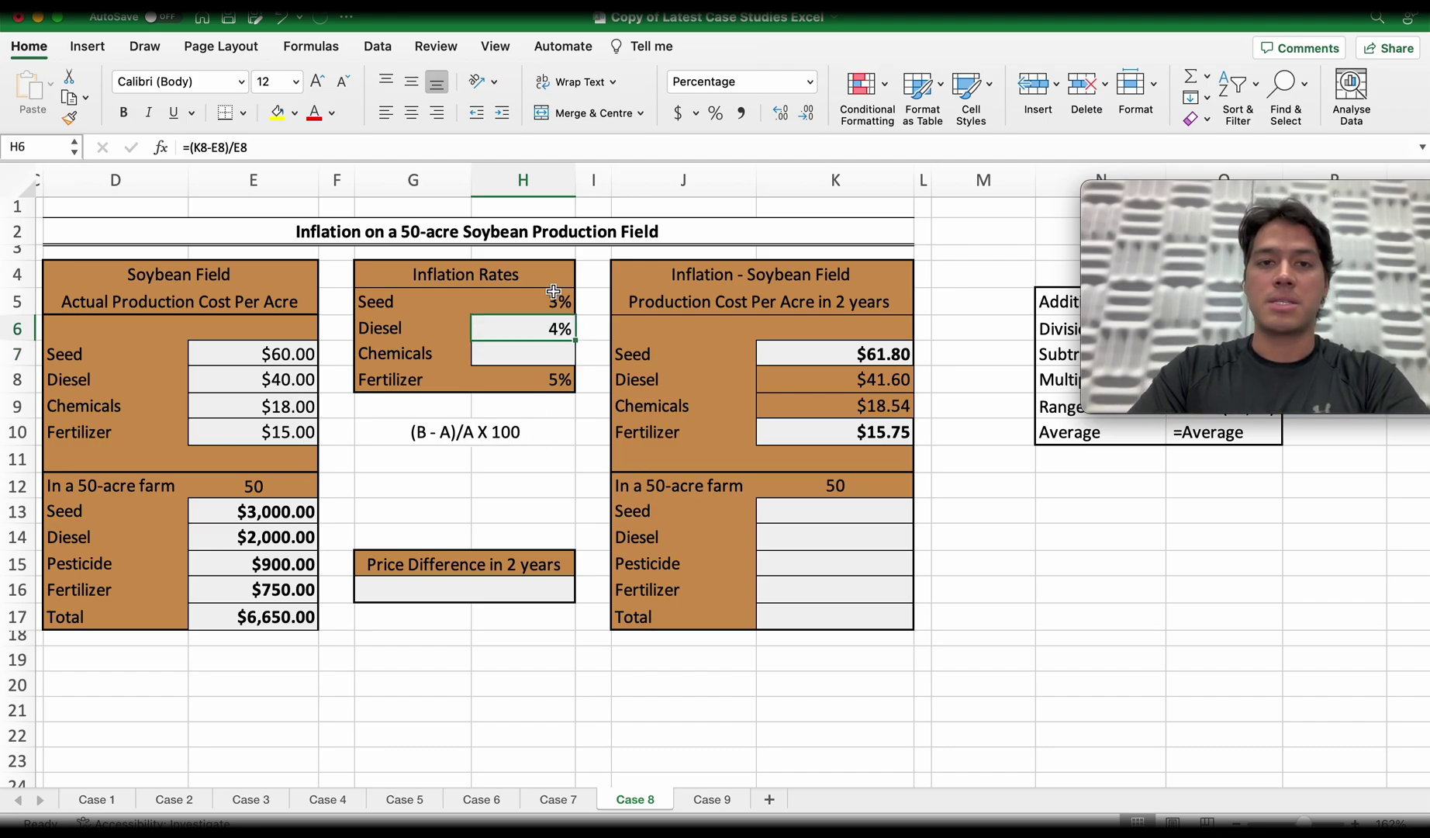
pyautogui.moveTo(553, 291); pyautogui.dragTo(549, 376)
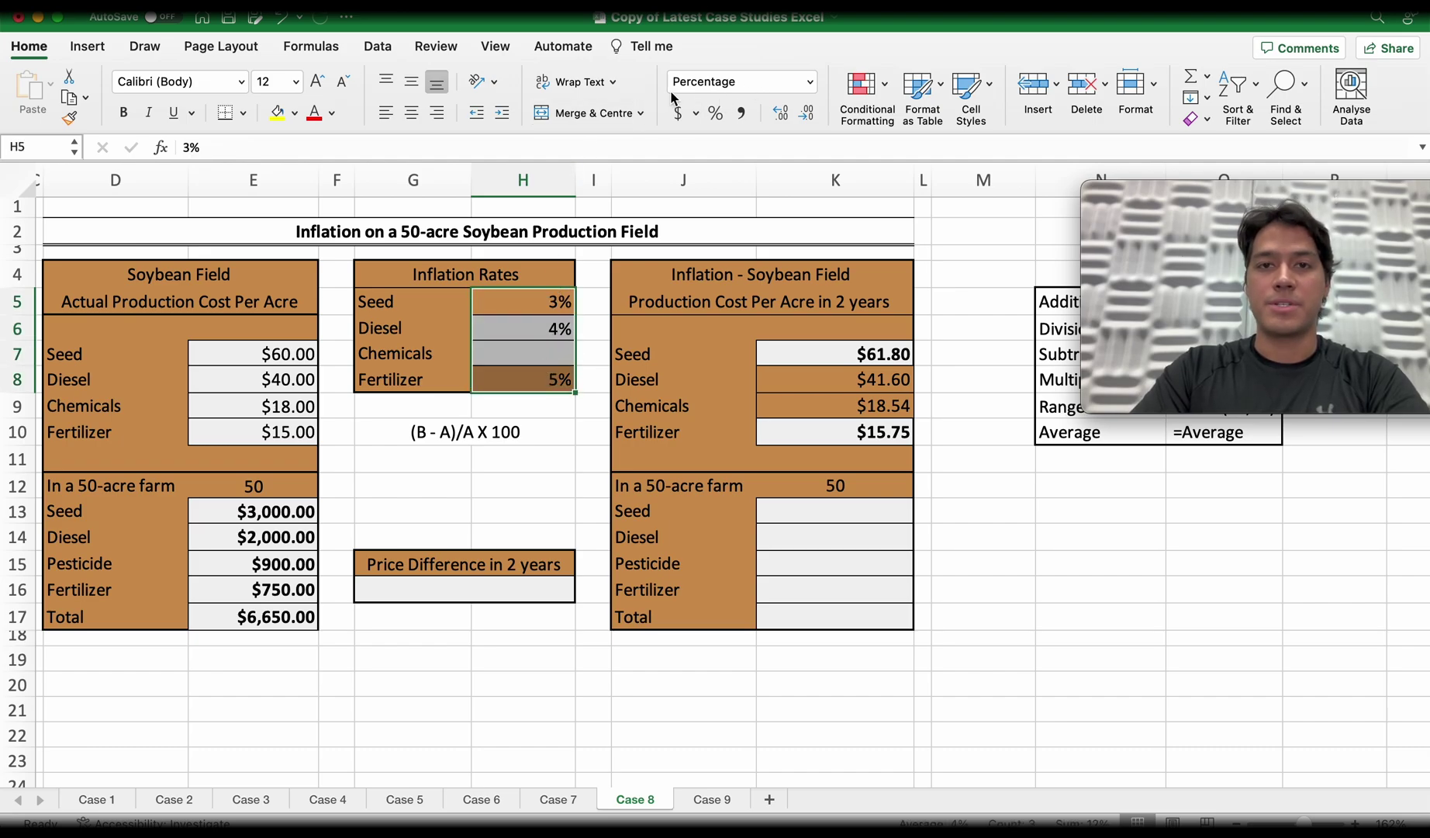
pyautogui.click(811, 81)
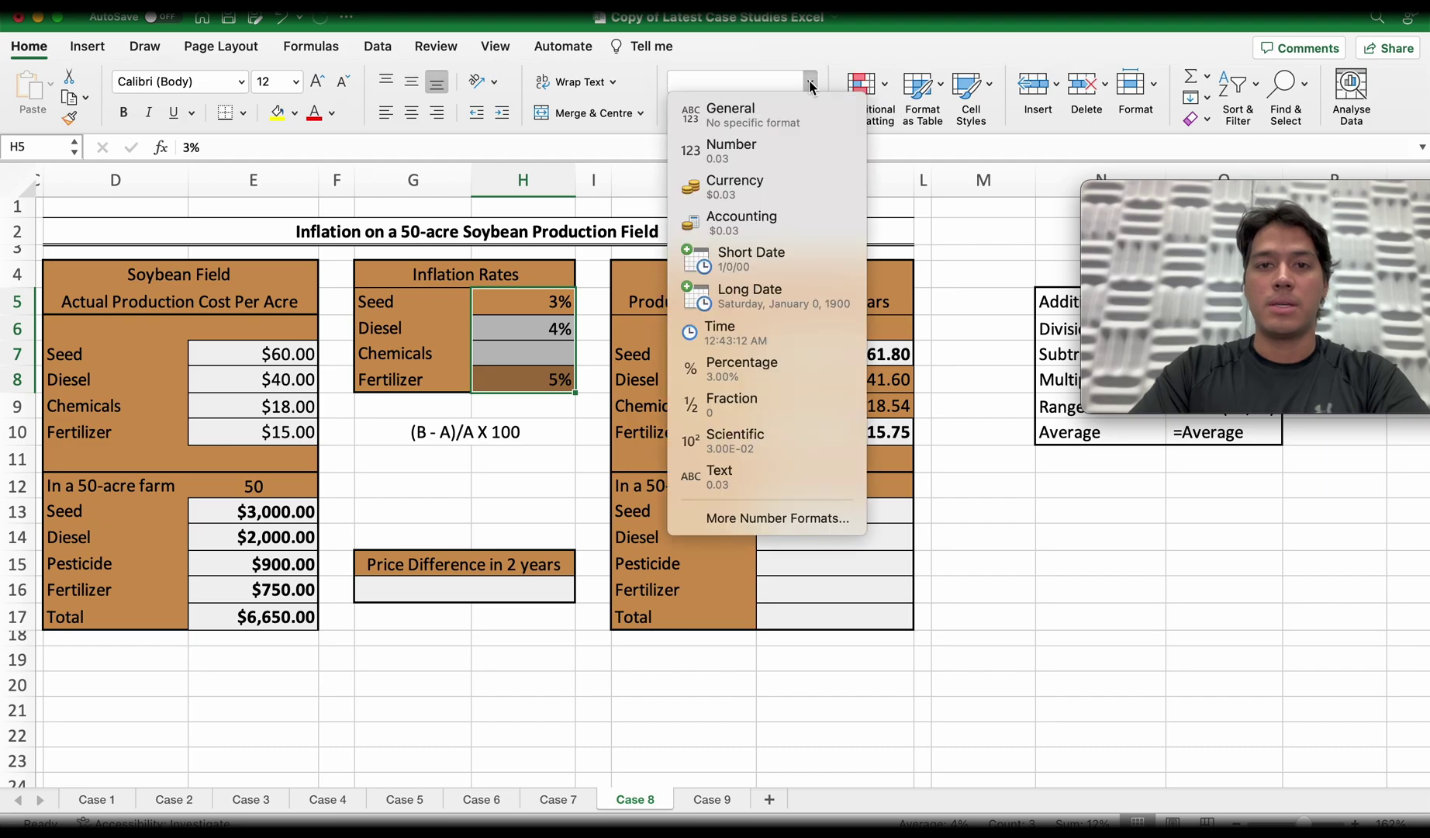
pyautogui.click(767, 370)
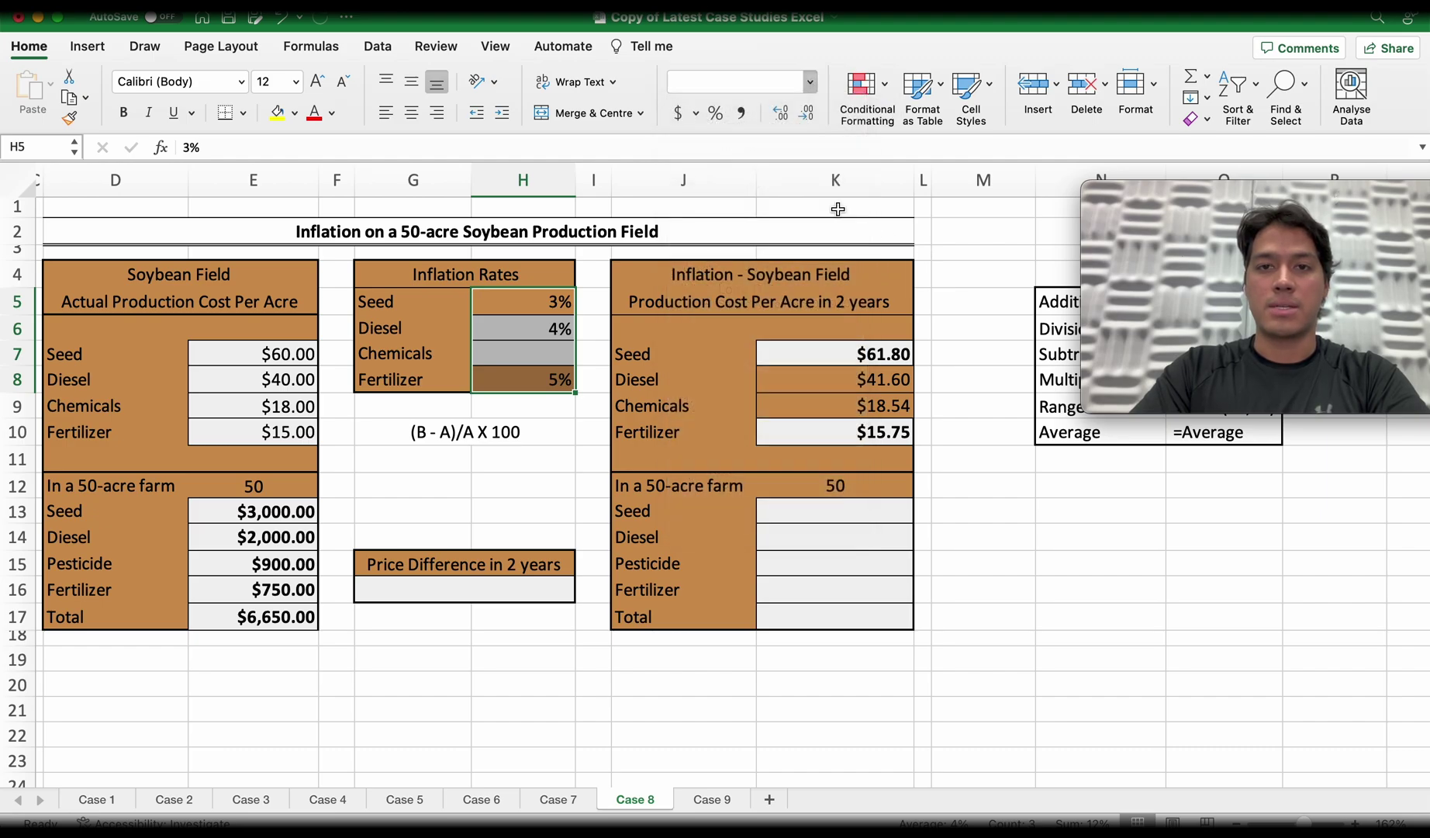
pyautogui.click(549, 438)
# - Calculate the Chemicals inflation rate in H7 from the future and actual per-acre costs with =(K9-E9)/E9
pyautogui.click(549, 355)
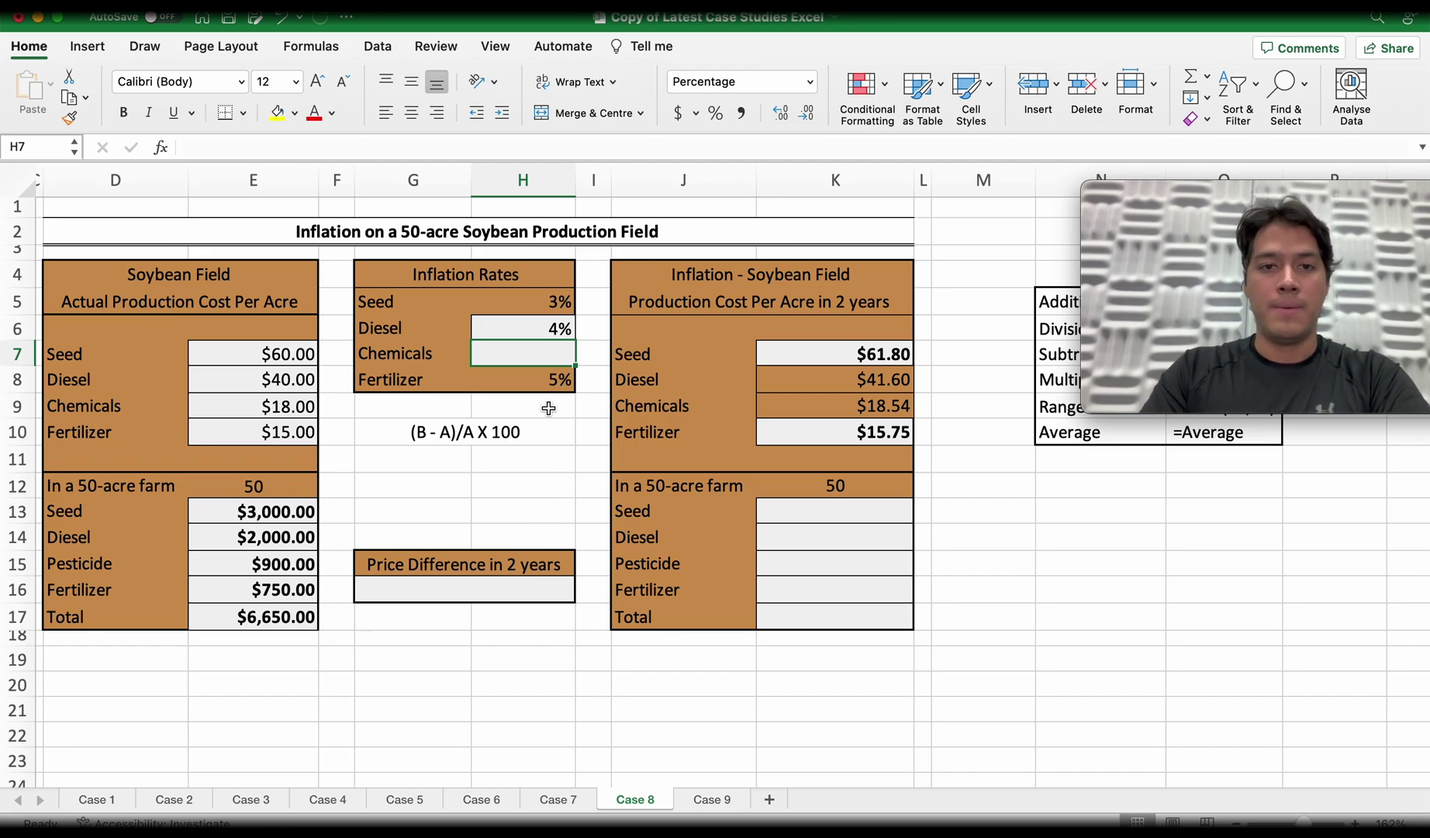
pyautogui.write('=')
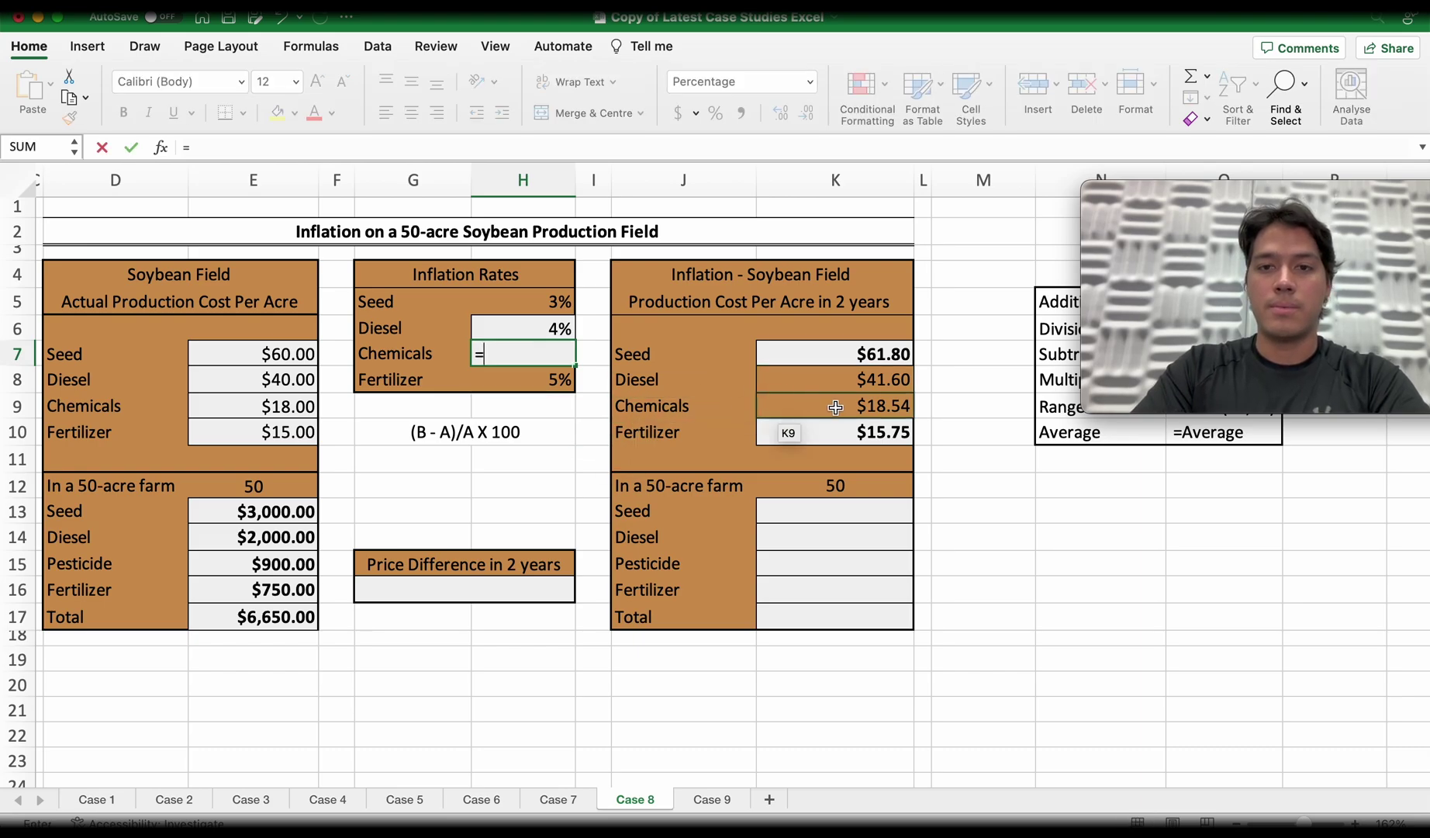
pyautogui.click(836, 408)
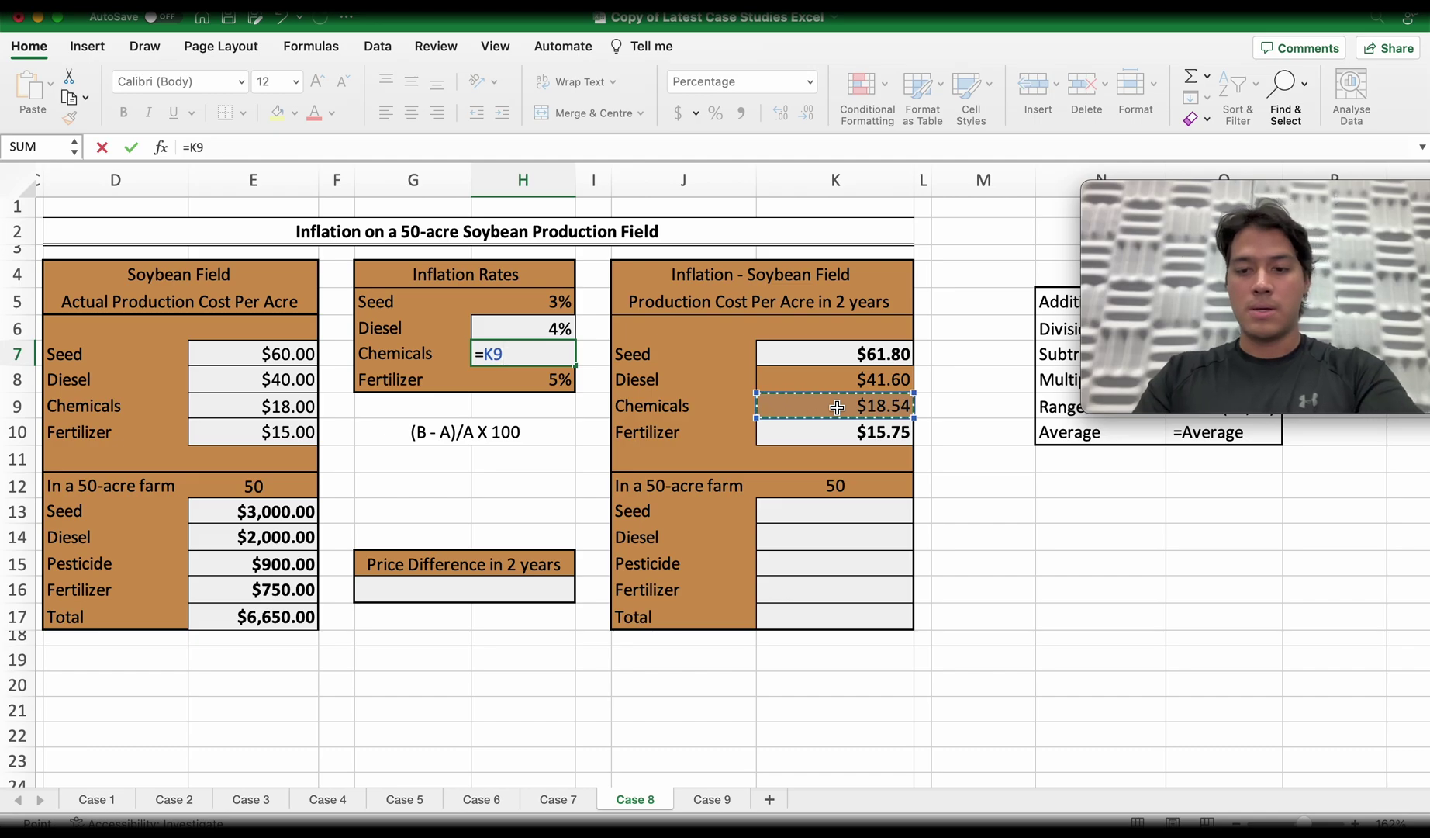
pyautogui.write('-')
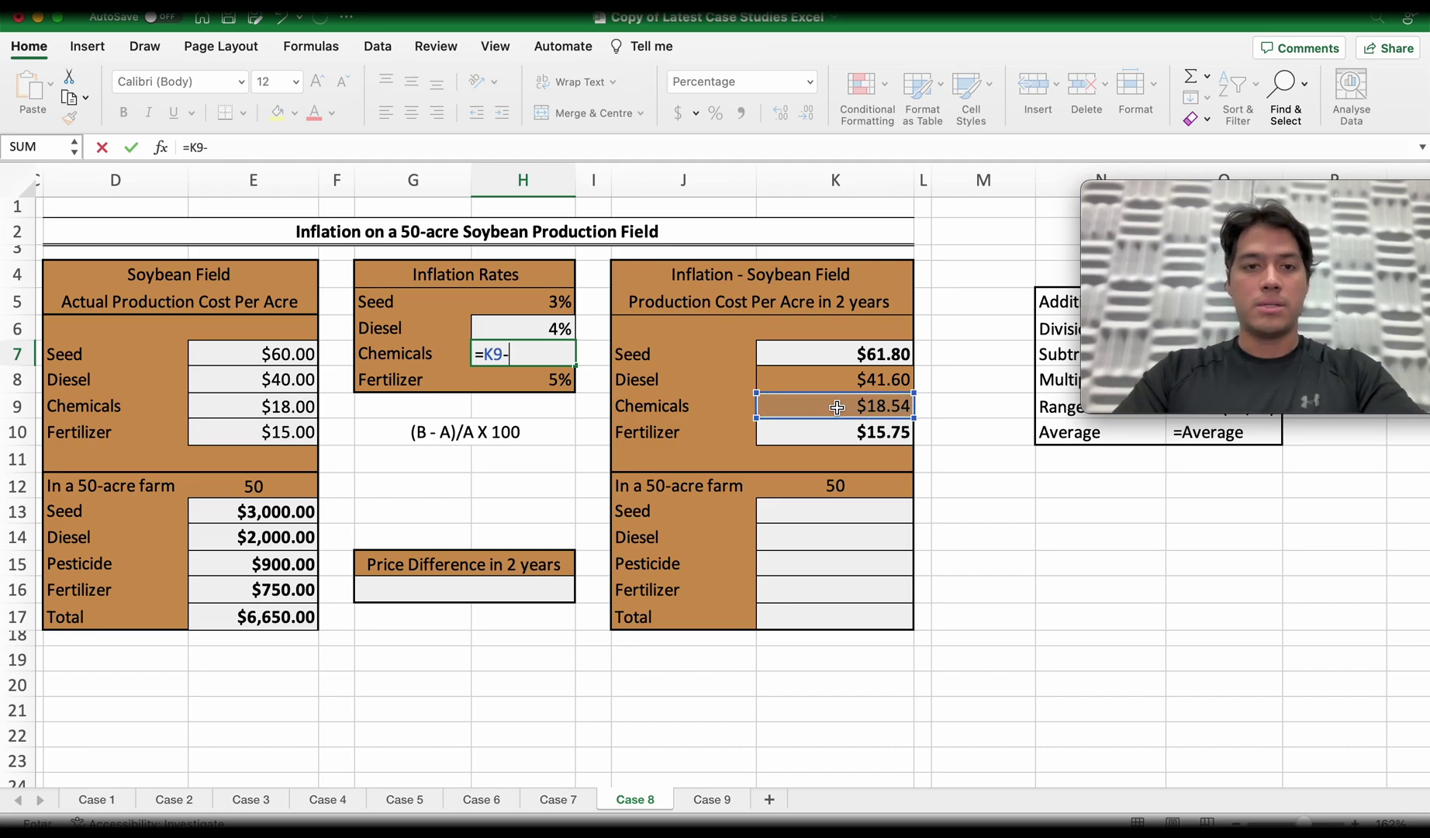
pyautogui.click(283, 407)
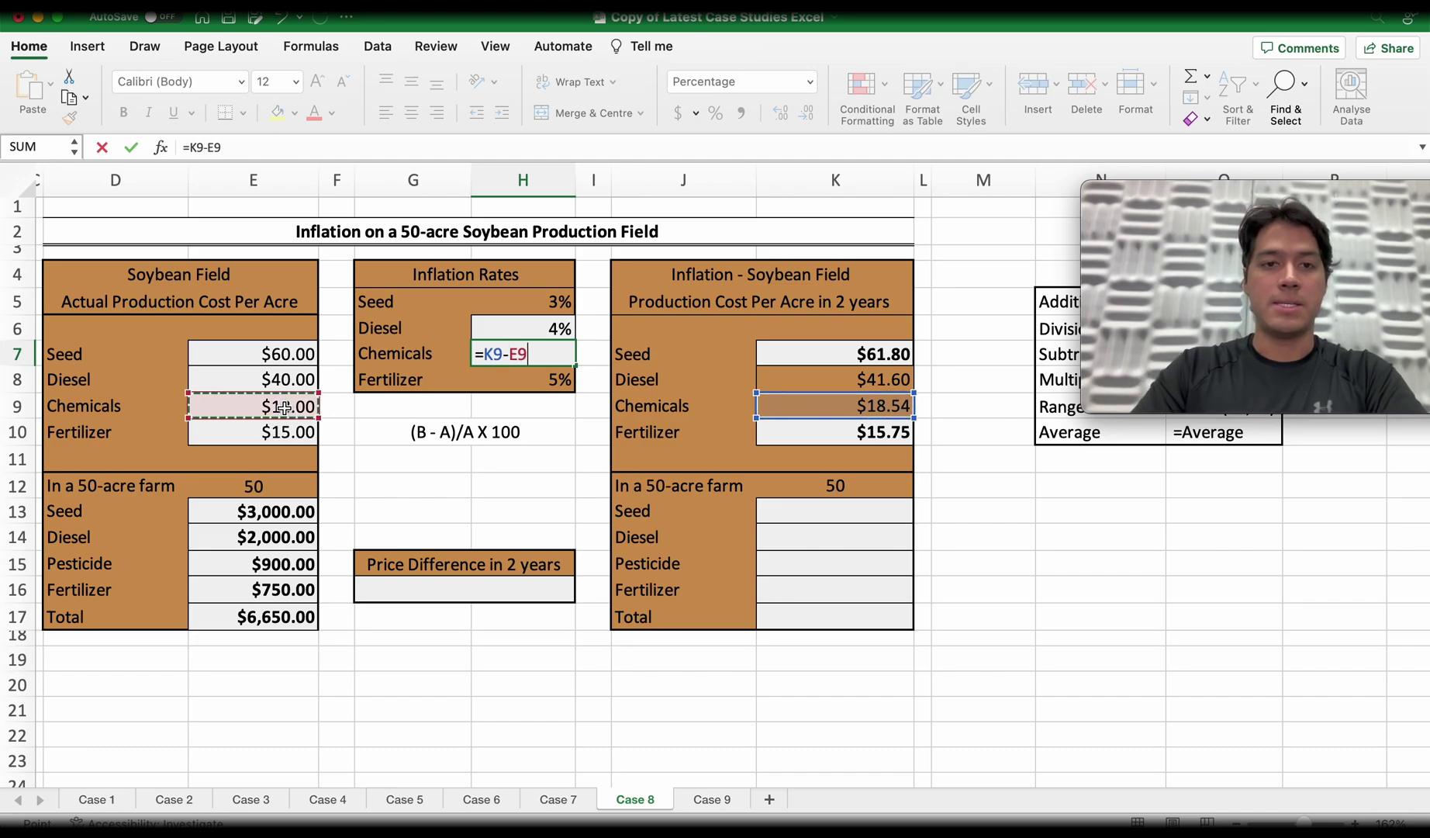
pyautogui.write(')')
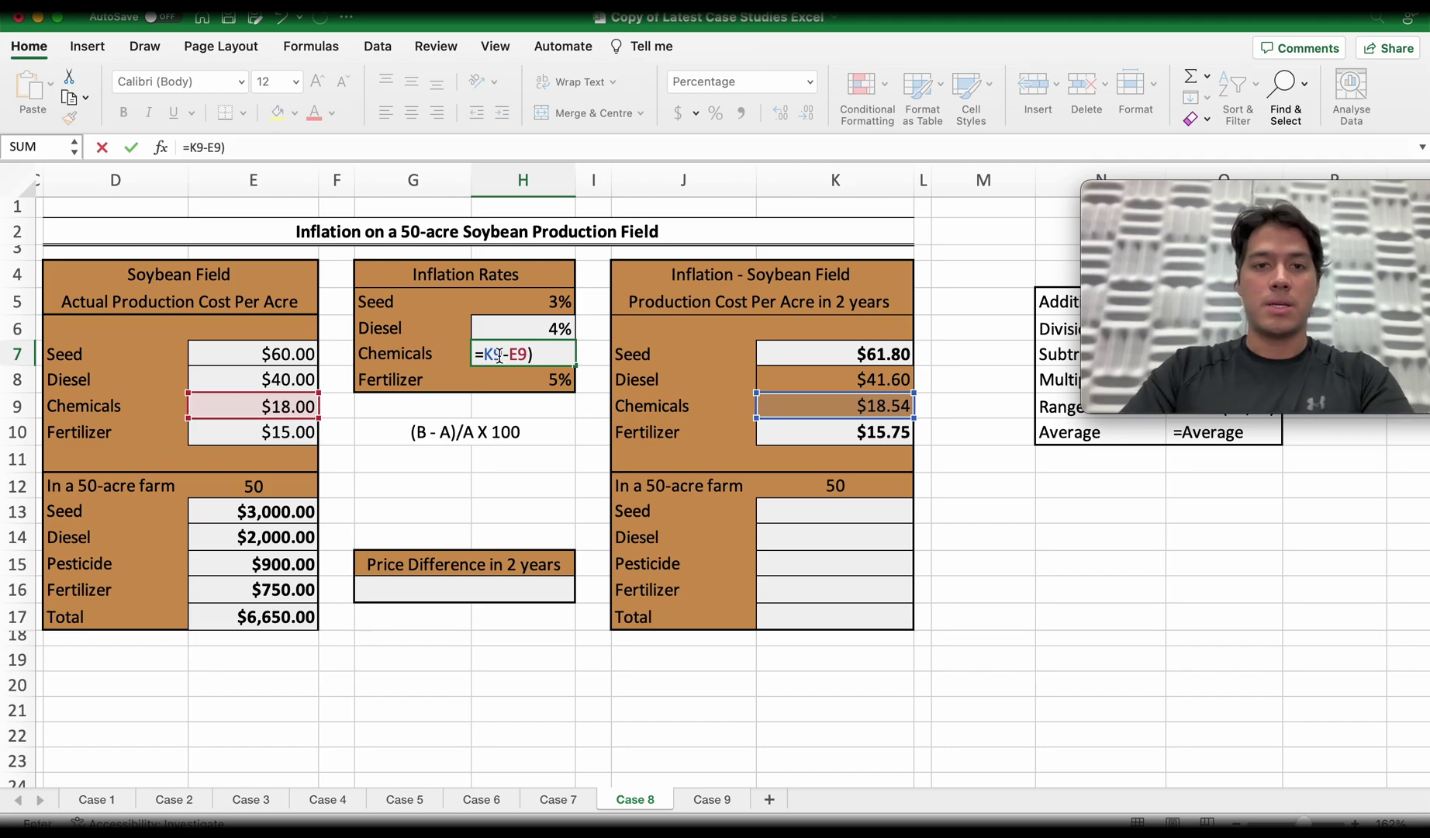
pyautogui.click(485, 353)
pyautogui.write('(')
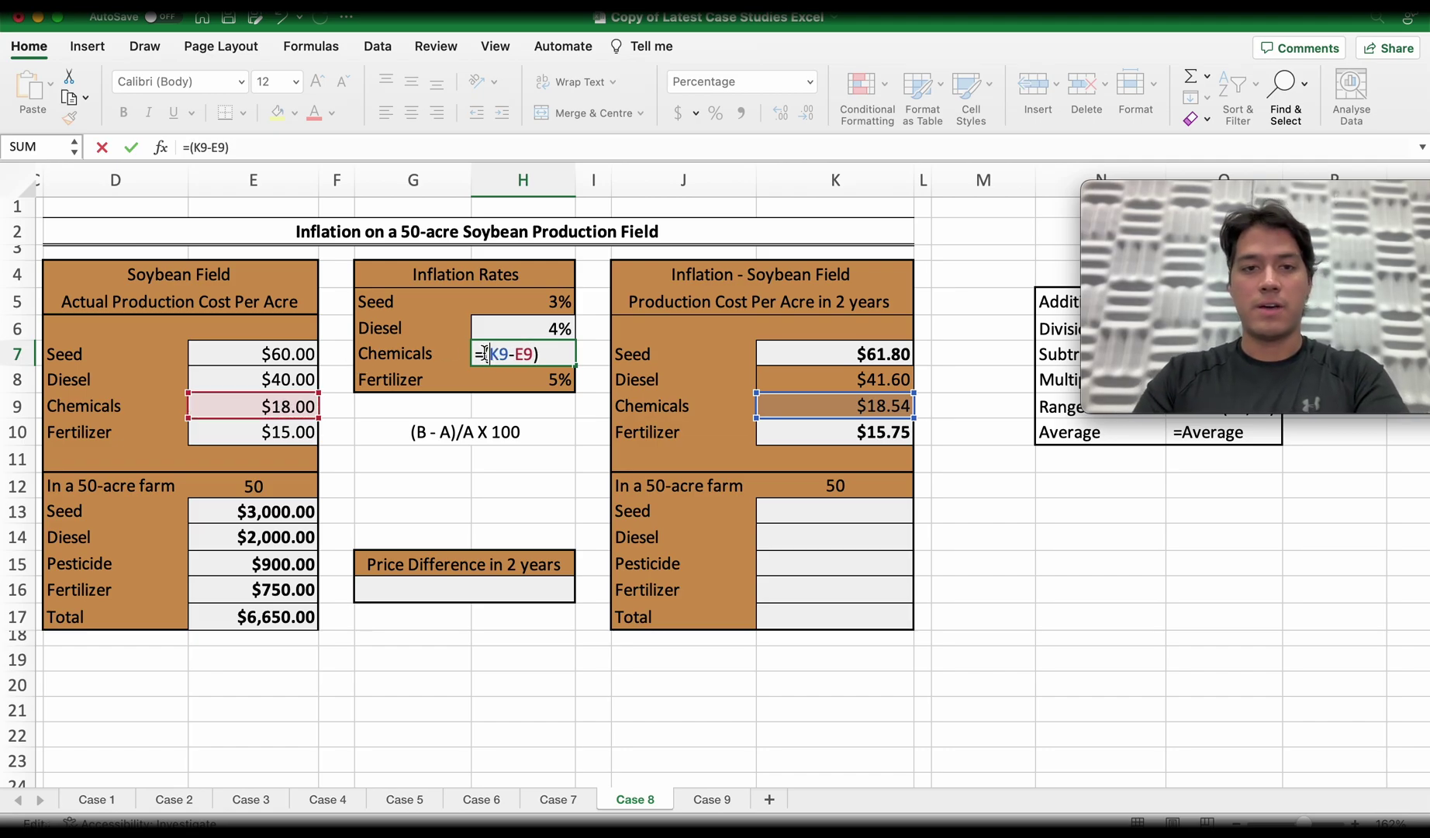
pyautogui.click(557, 351)
pyautogui.write('/')
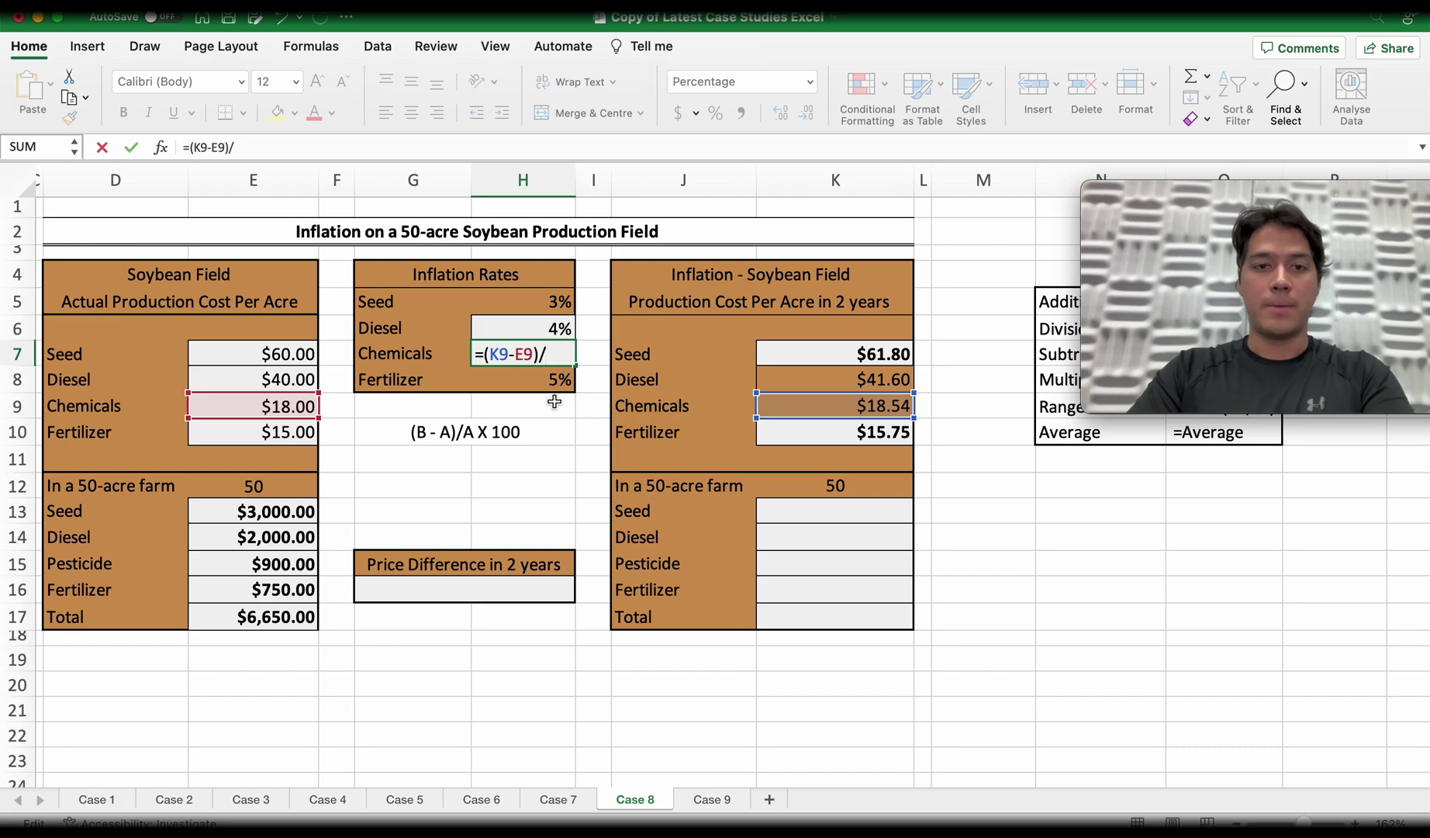
pyautogui.click(281, 407)
pyautogui.press('Return')
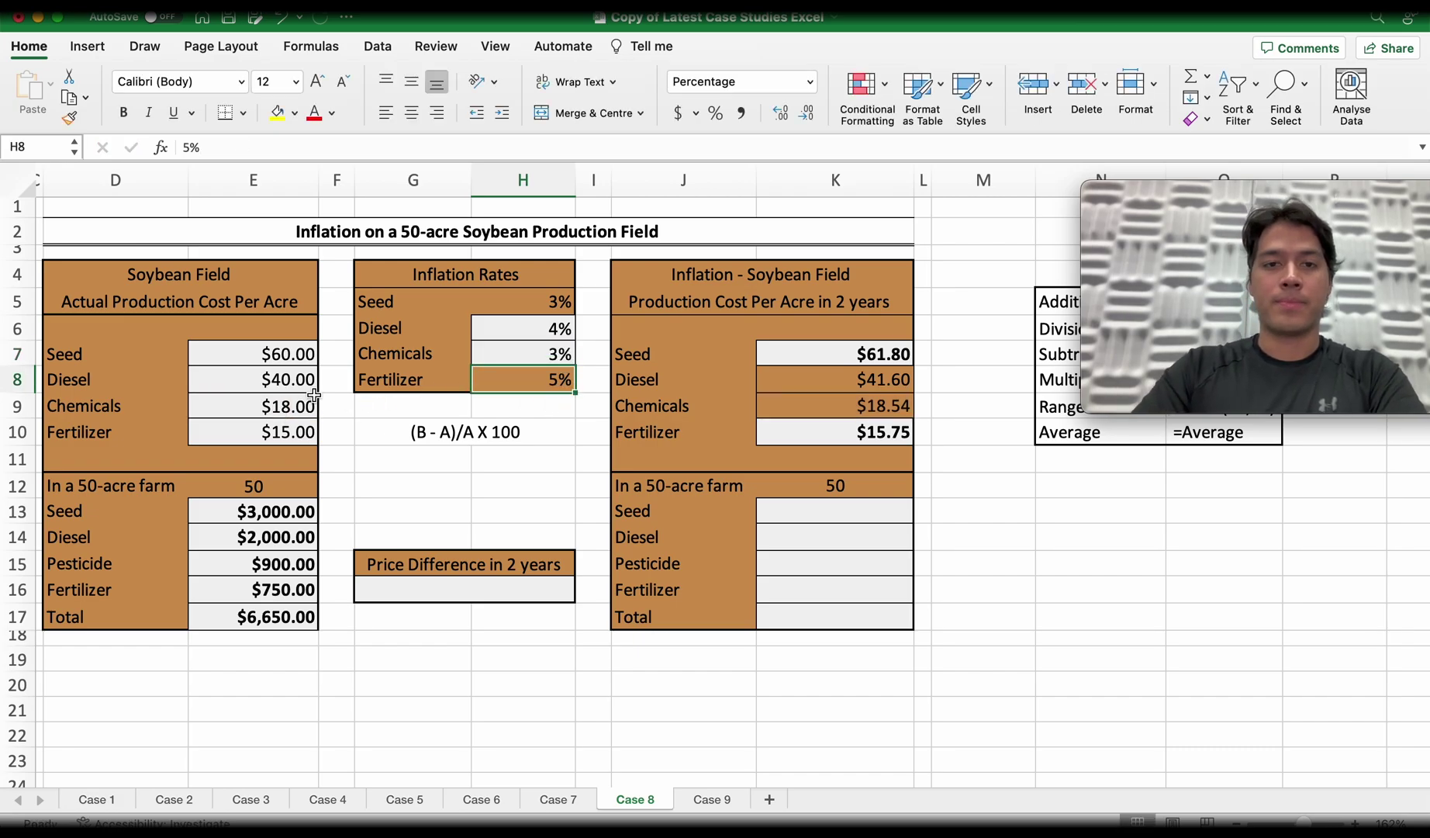
pyautogui.click(558, 475)
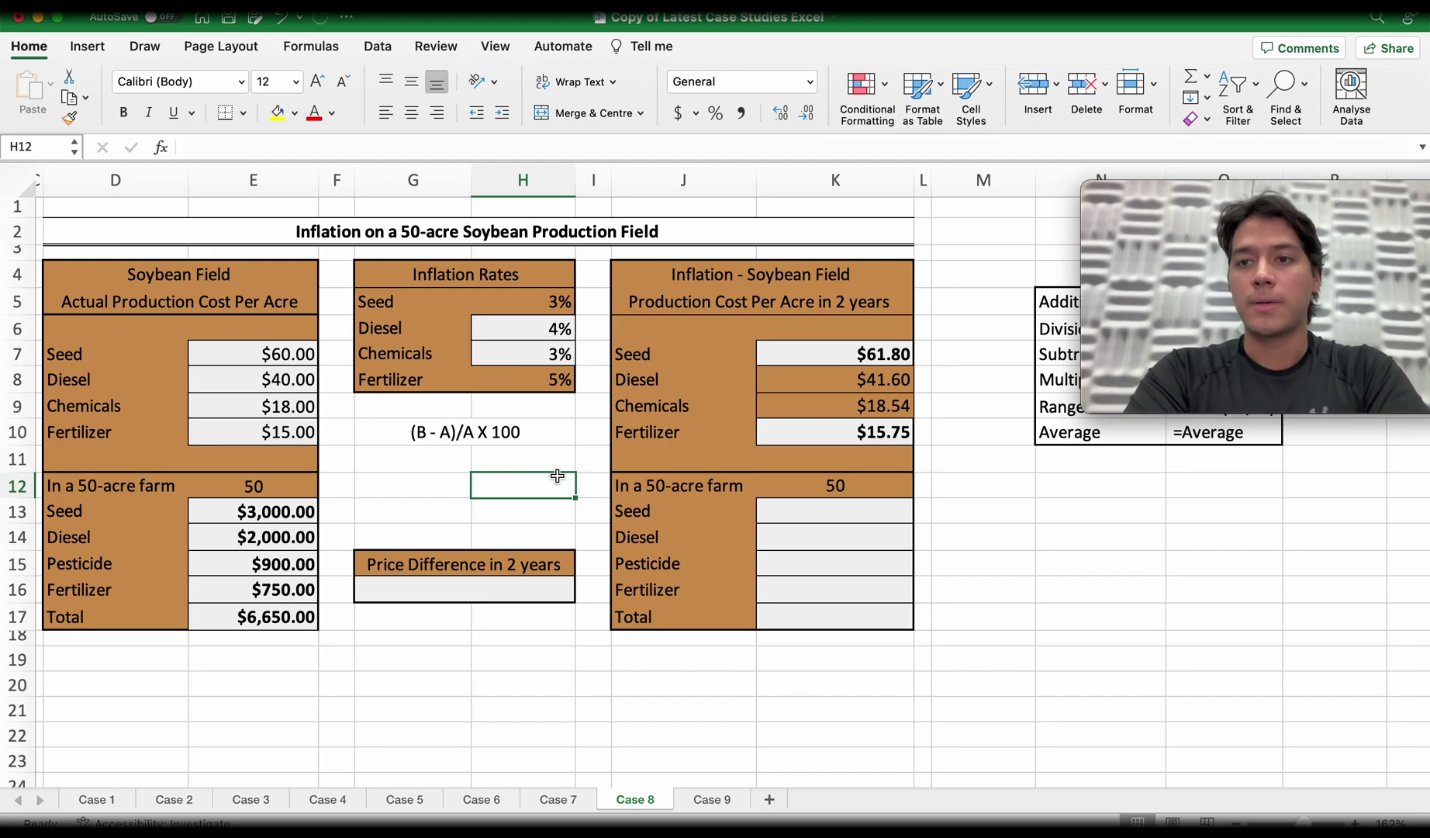
# - Calculate the projected 50-acre Seed cost in K13 with =K7*K12
pyautogui.click(814, 507)
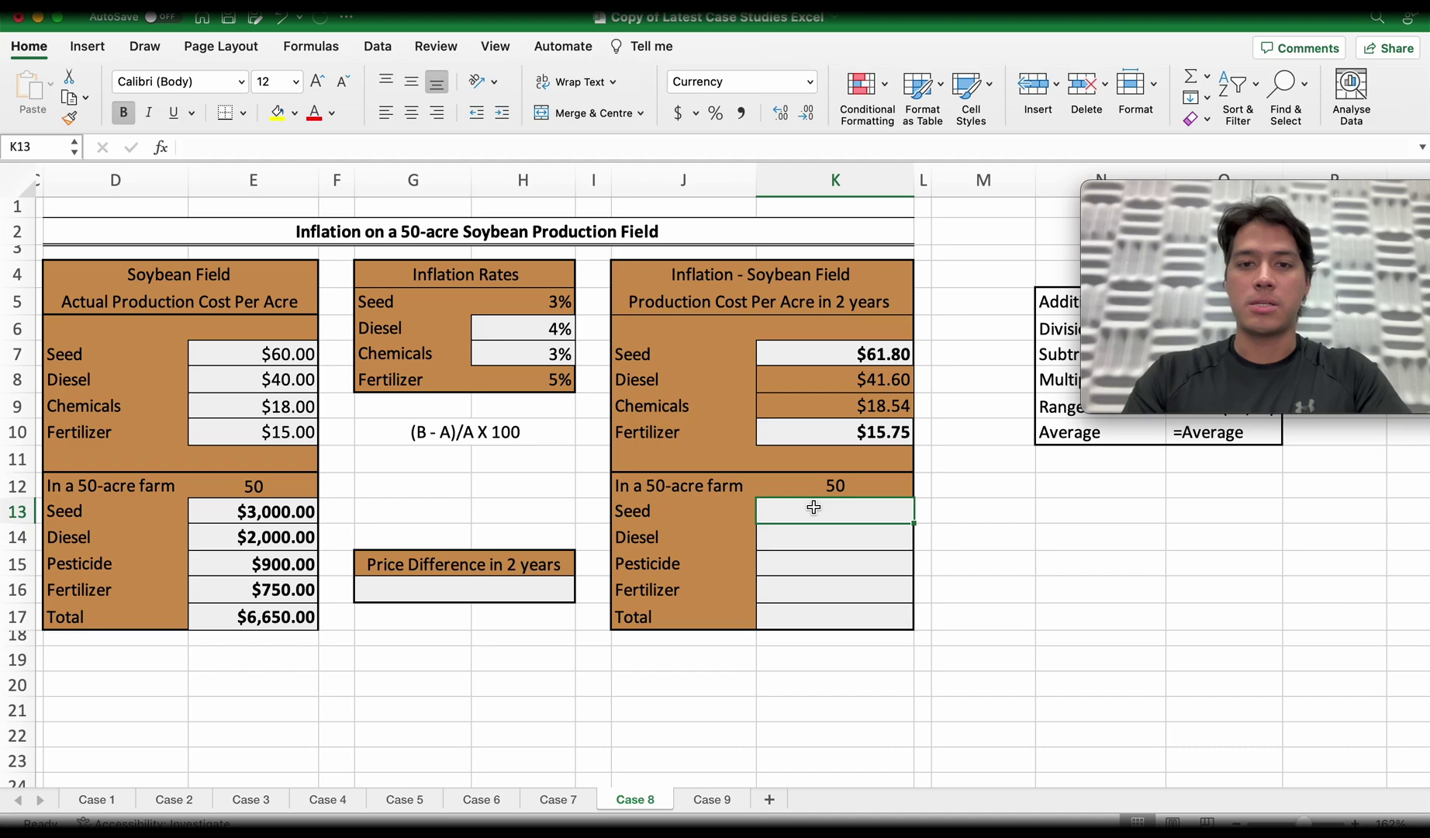
pyautogui.write('=')
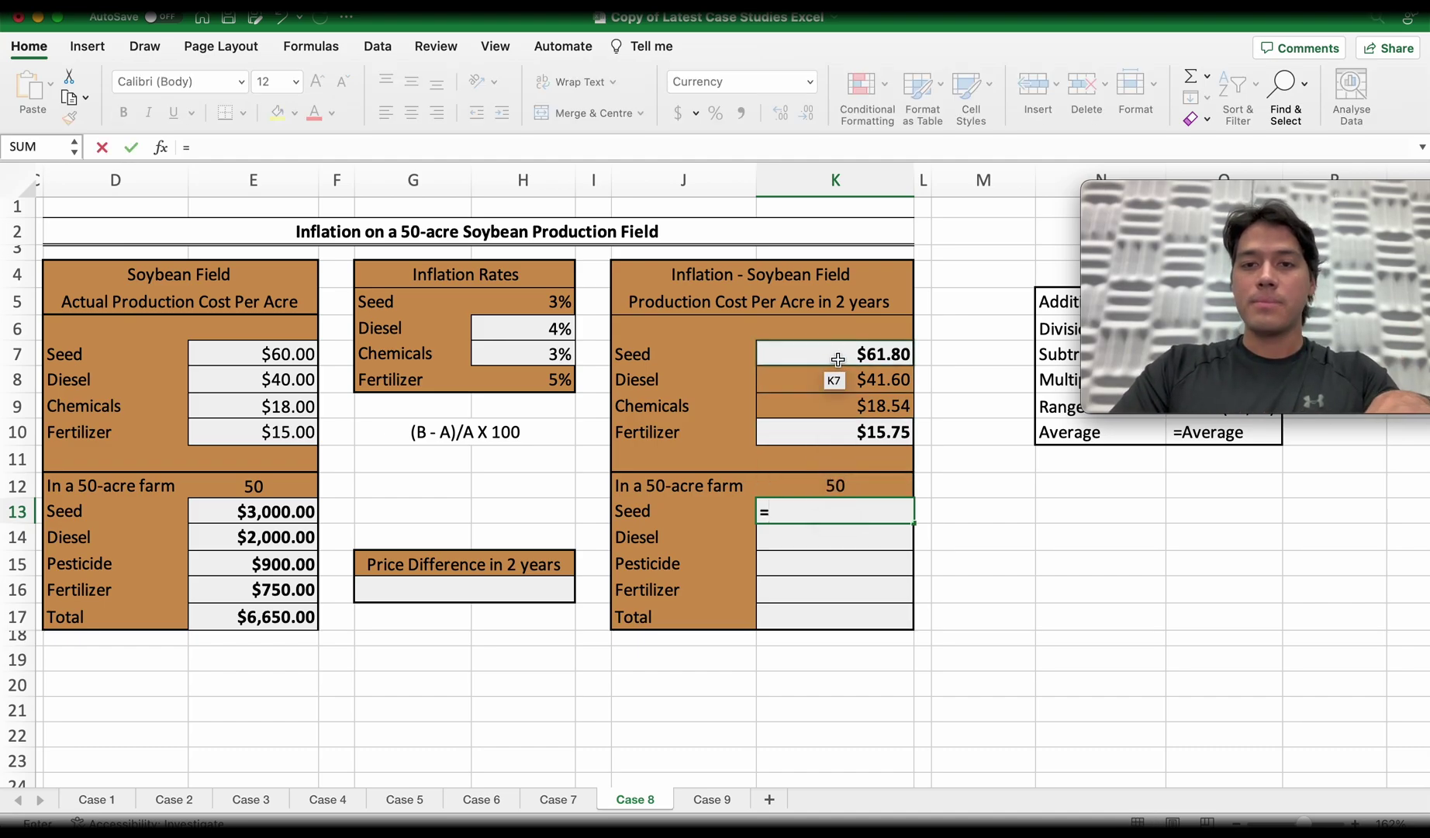
pyautogui.click(837, 359)
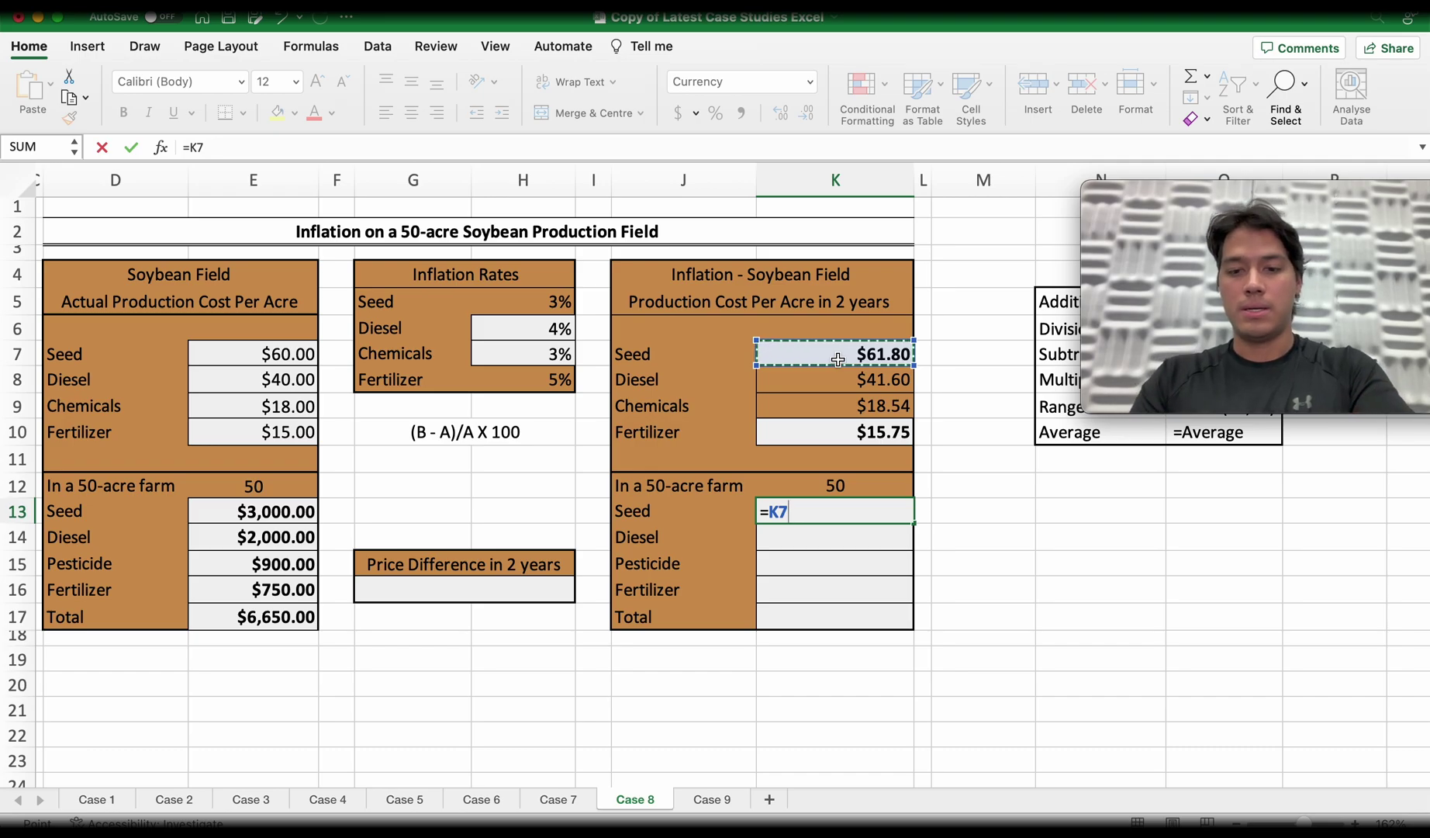
pyautogui.write('*')
pyautogui.click(836, 487)
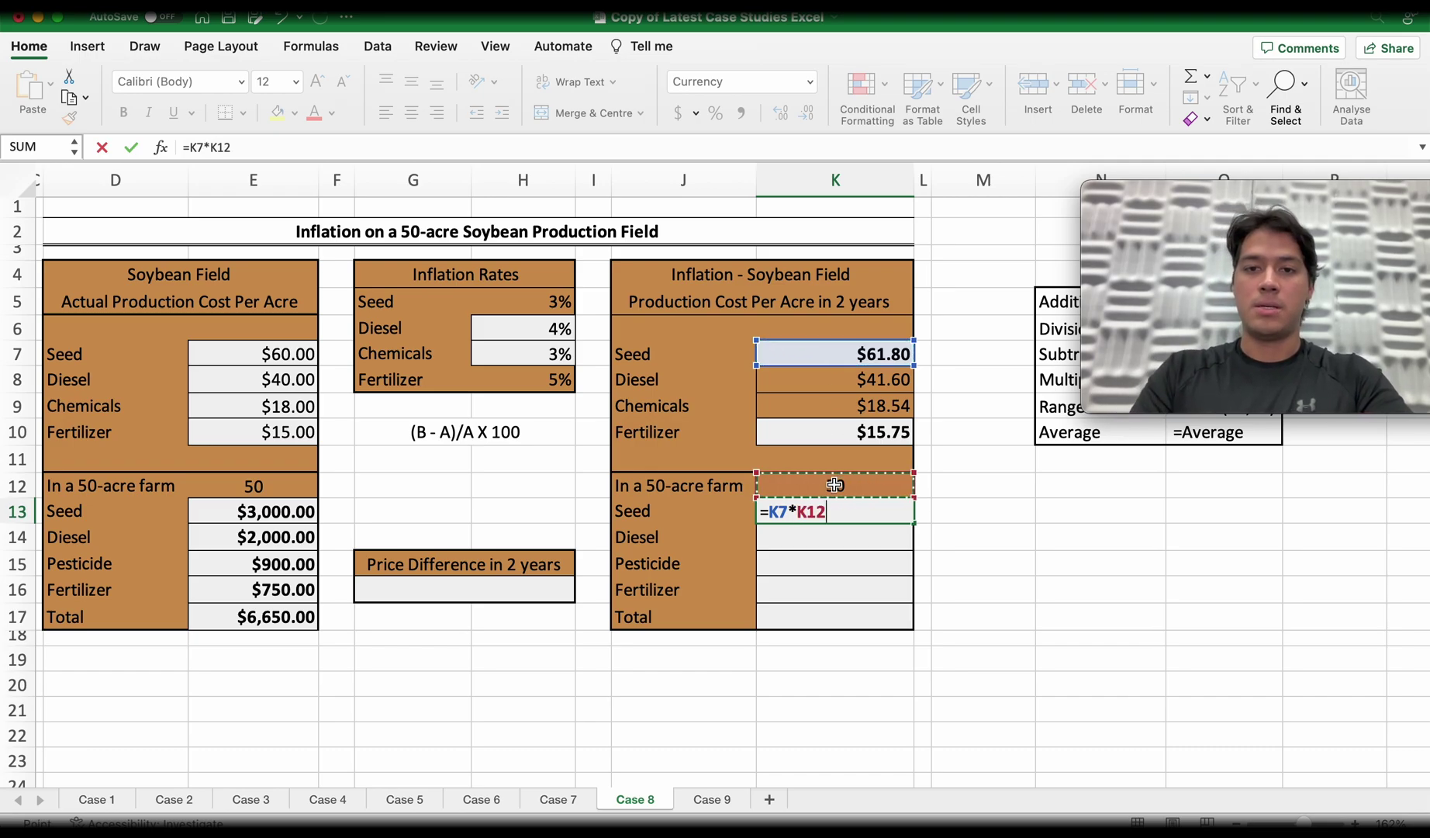
pyautogui.press('Return')
# - Make the acreage reference in the K13 Seed formula absolute as $K$12 and fill the formula down to K16
pyautogui.doubleClick(836, 512)
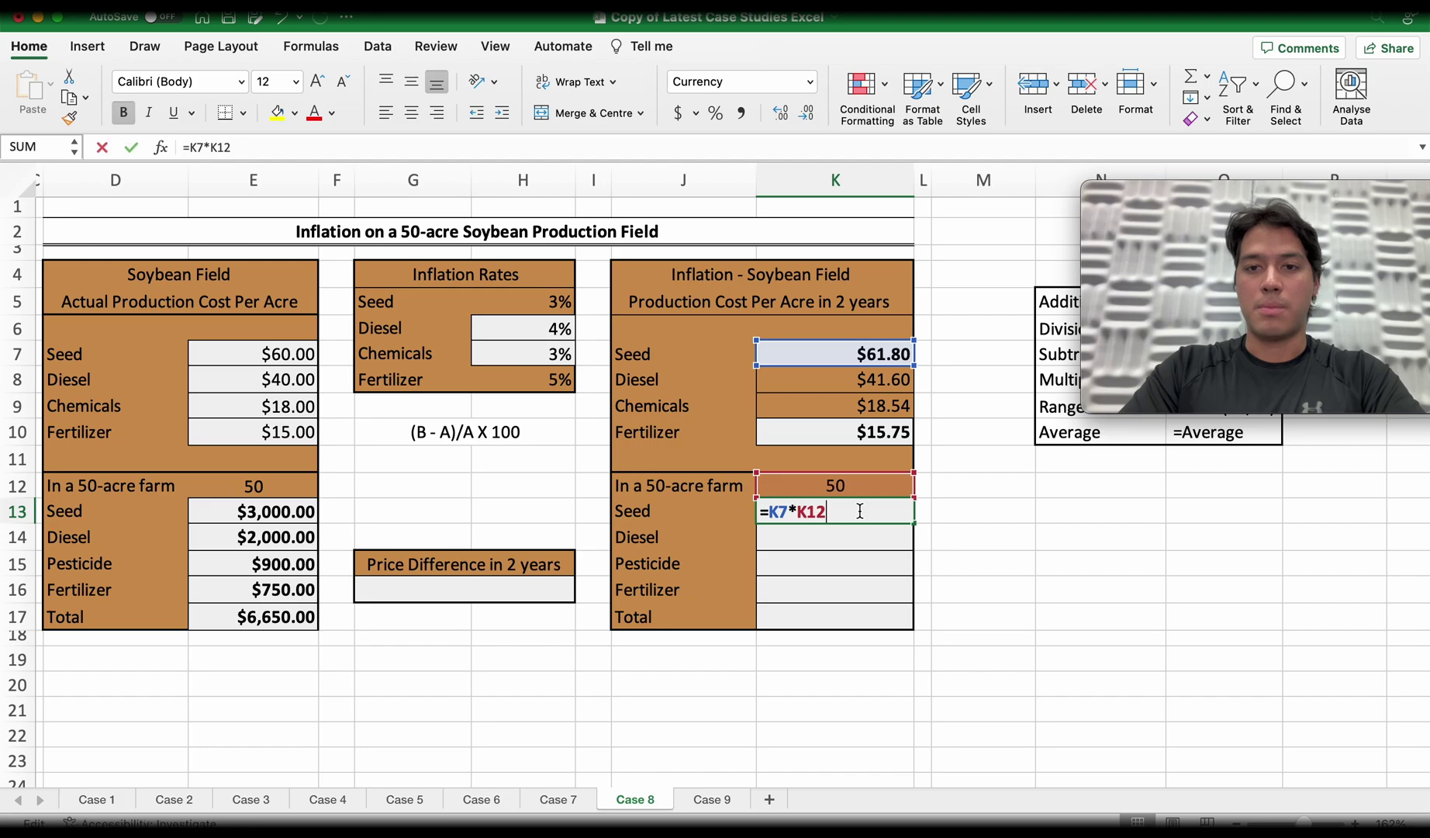
pyautogui.press('super+space')
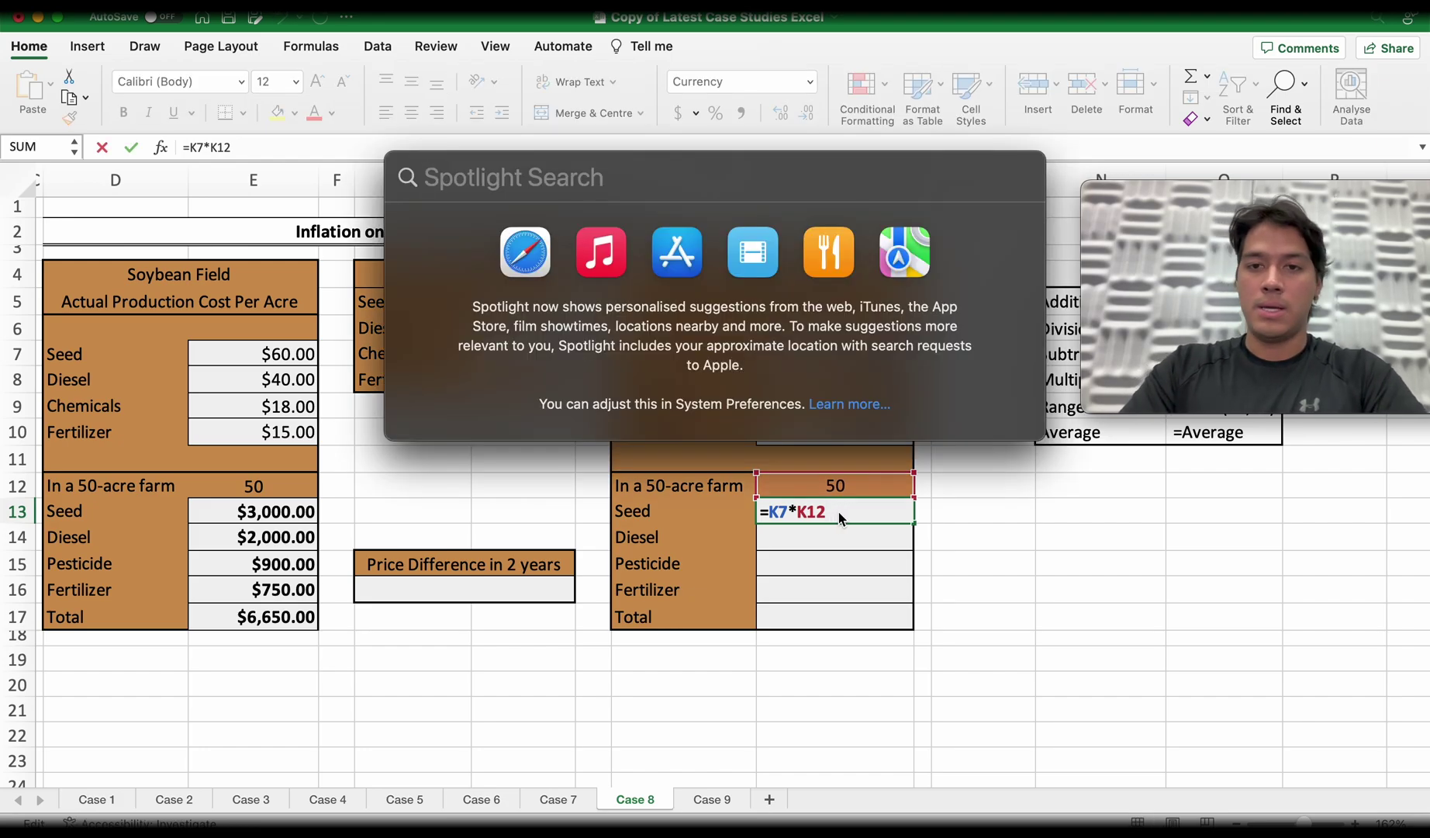
pyautogui.press('Escape')
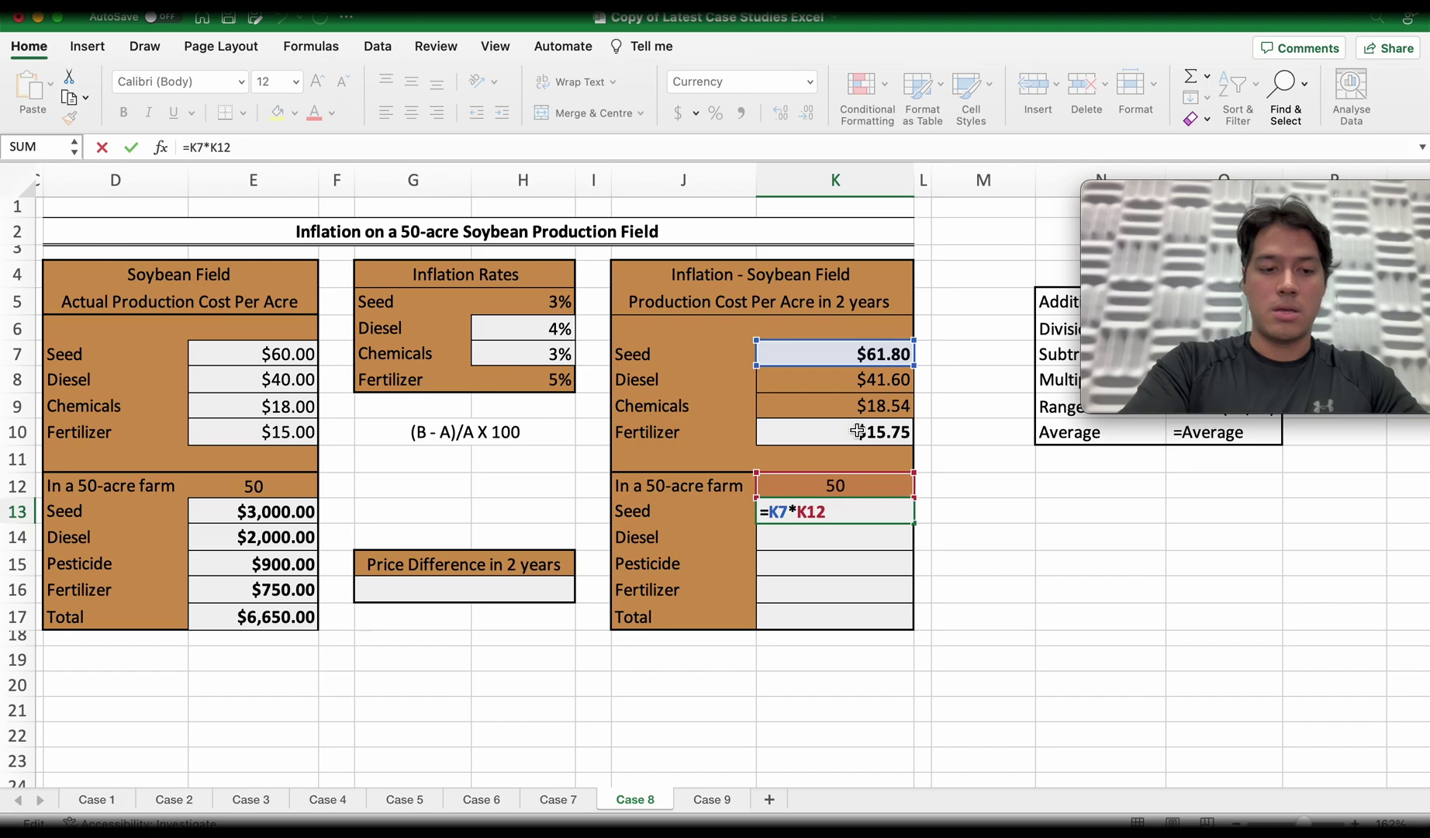
pyautogui.press('F4')
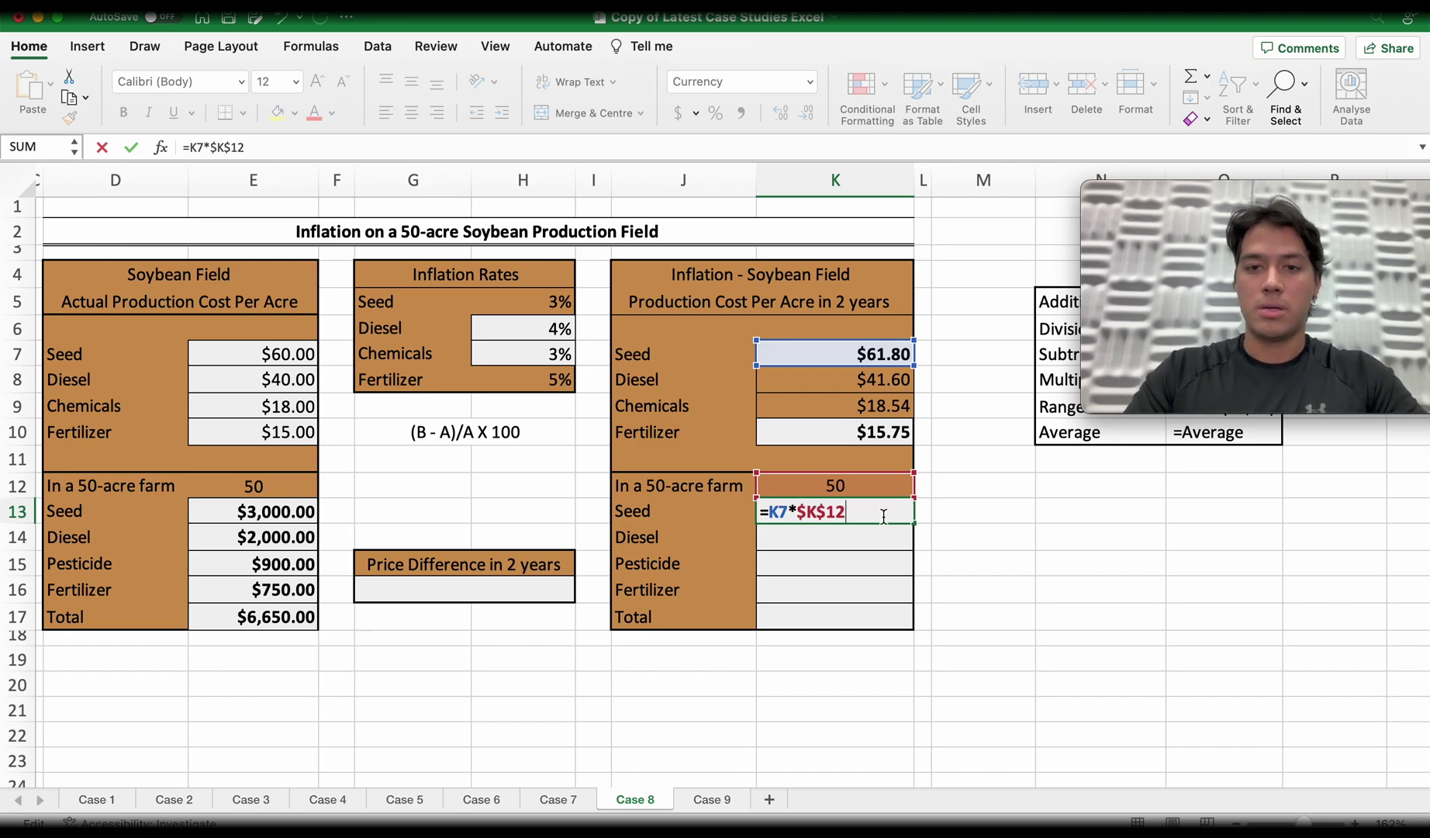
pyautogui.press('Return')
pyautogui.press('Up')
pyautogui.press('Up')
pyautogui.press('Down')
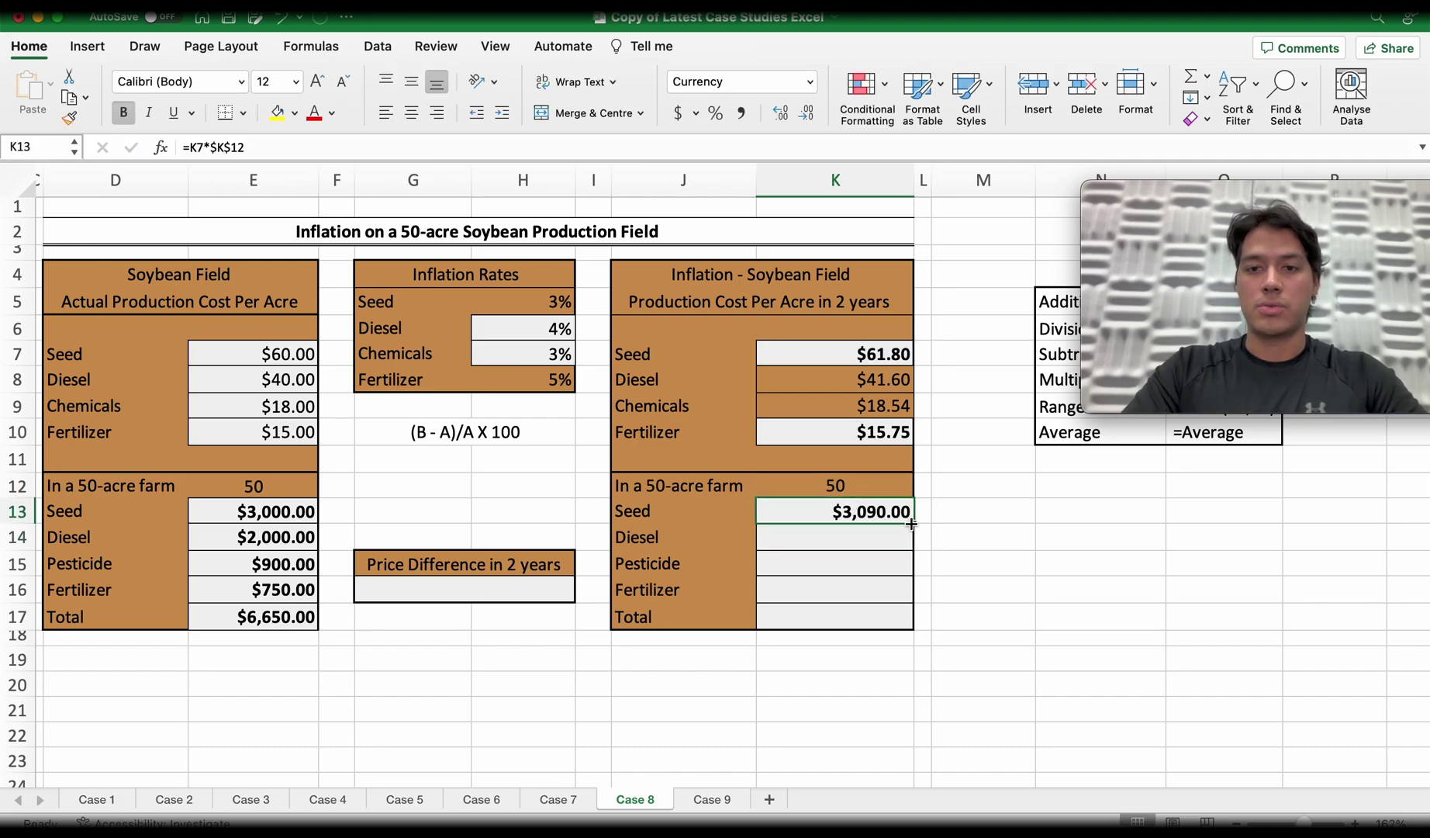
pyautogui.moveTo(911, 524); pyautogui.dragTo(911, 593)
# - Total the four projected 50-acre costs in K17 with a SUM of K13:K16
pyautogui.click(885, 622)
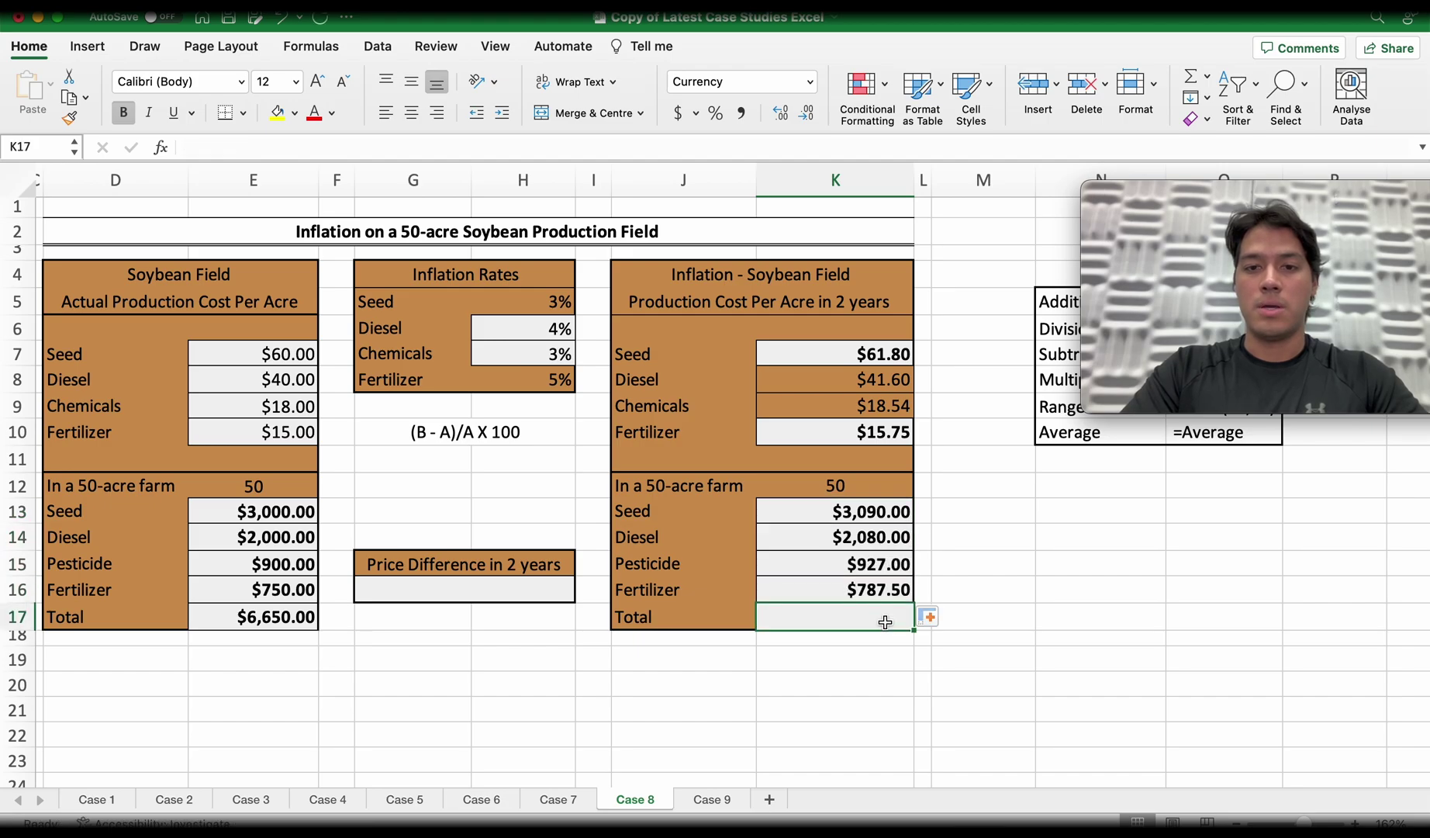
pyautogui.write('=SUM')
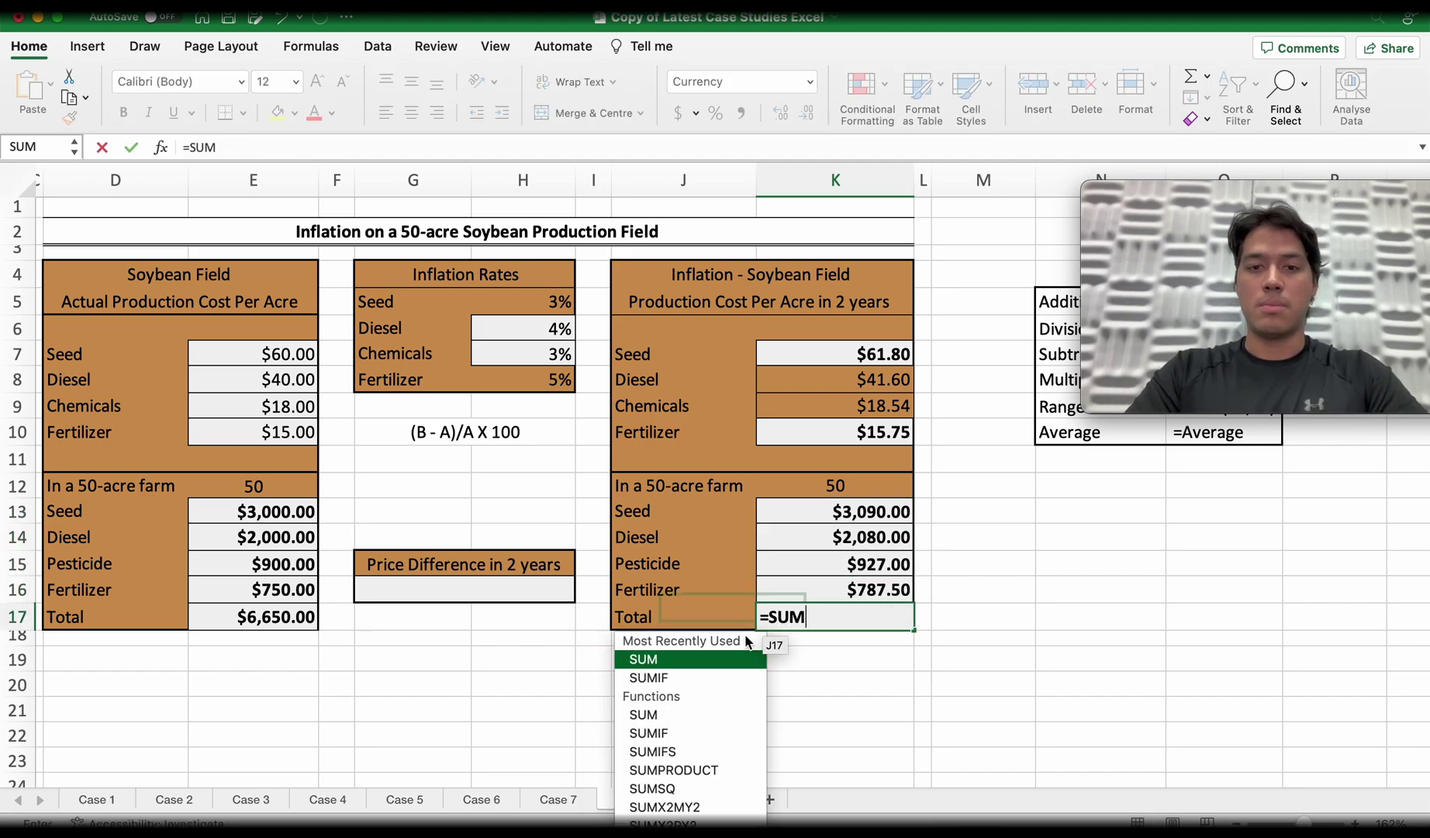
pyautogui.write('(')
pyautogui.moveTo(870, 512); pyautogui.dragTo(869, 580)
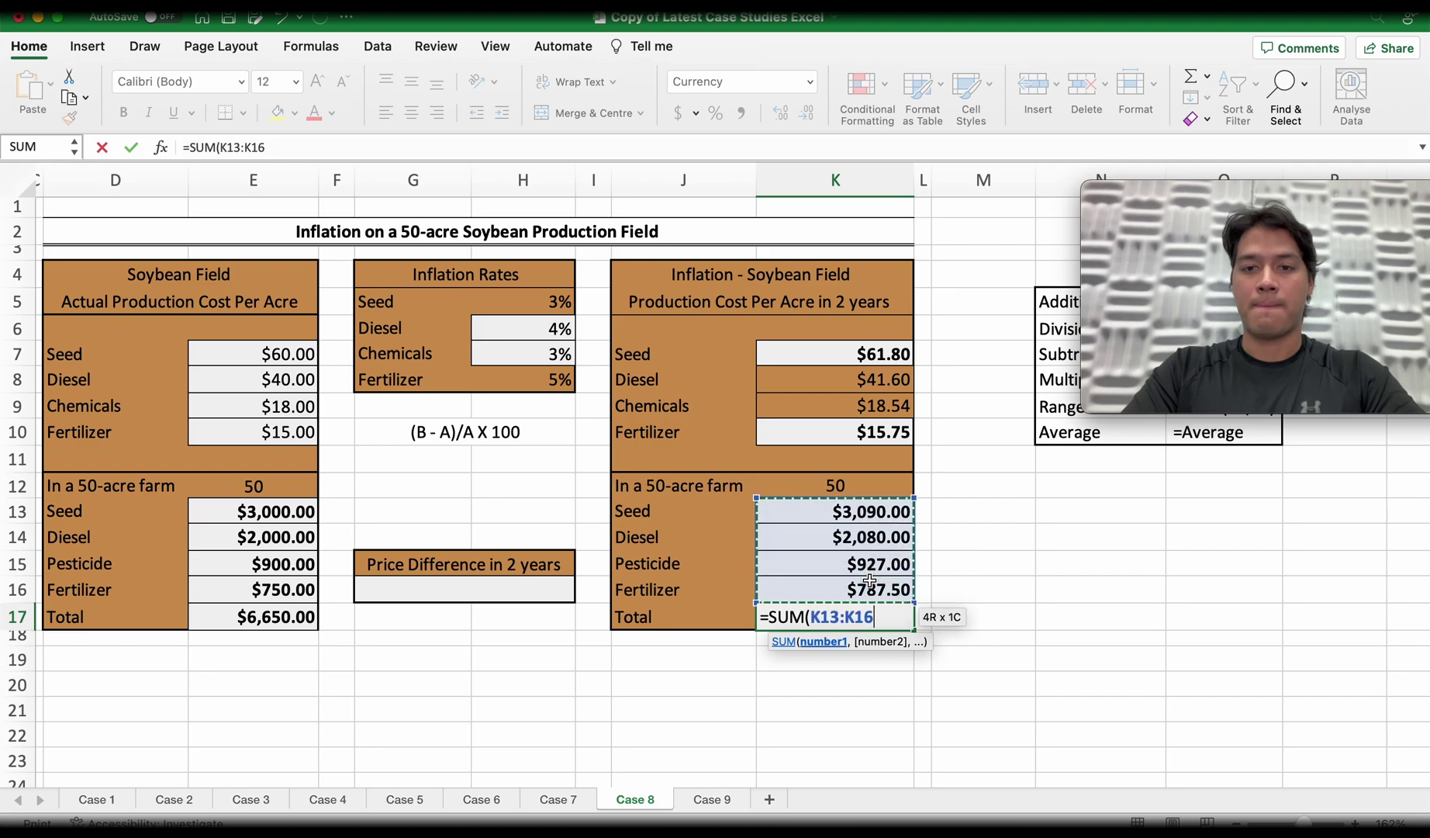
pyautogui.press('Return')
pyautogui.click(714, 708)
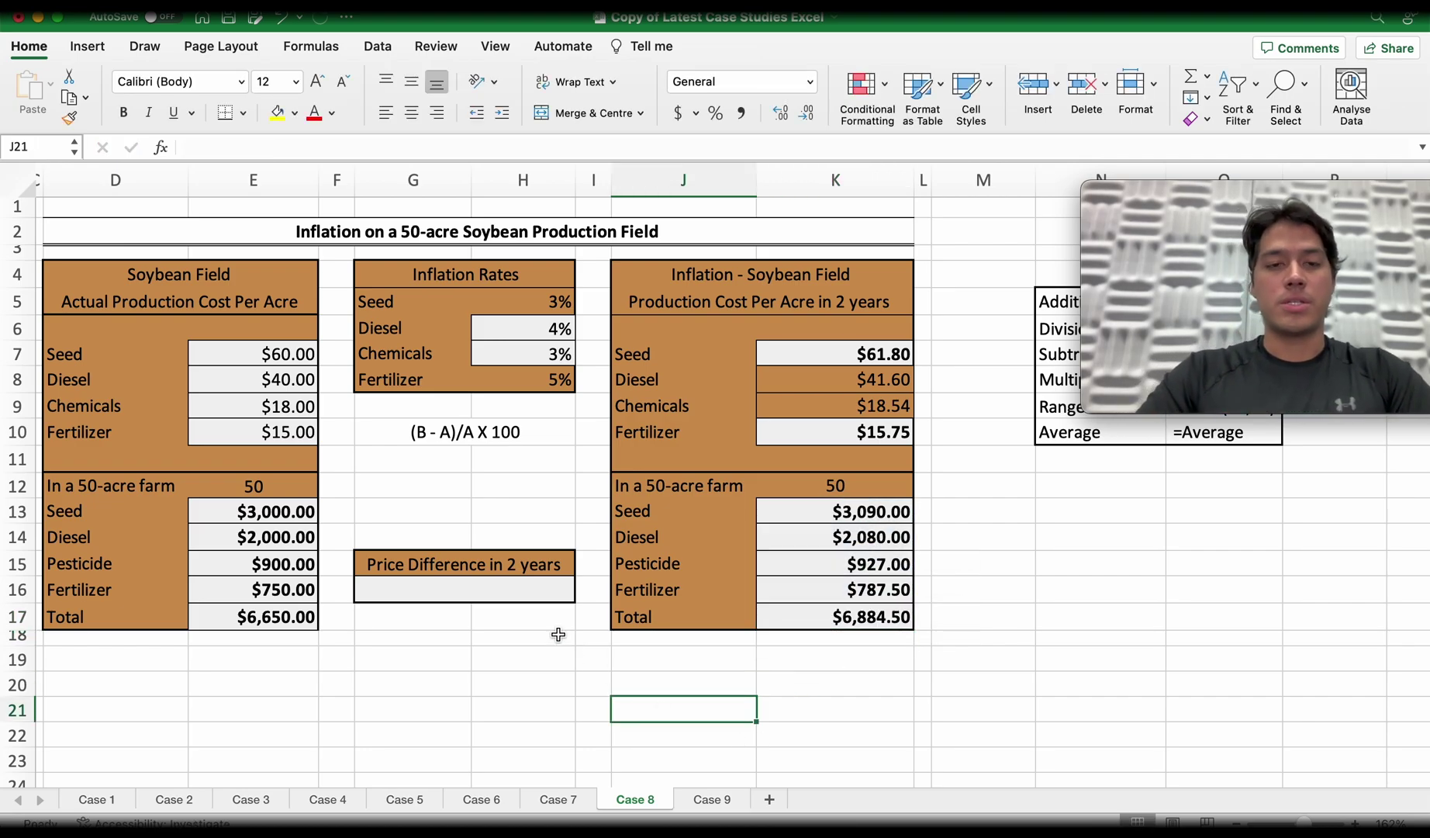
# - Calculate the price difference in 2 years in G16 by subtracting the actual total from the projected total with =K17-E17
pyautogui.hscroll(-1, 558, 632)
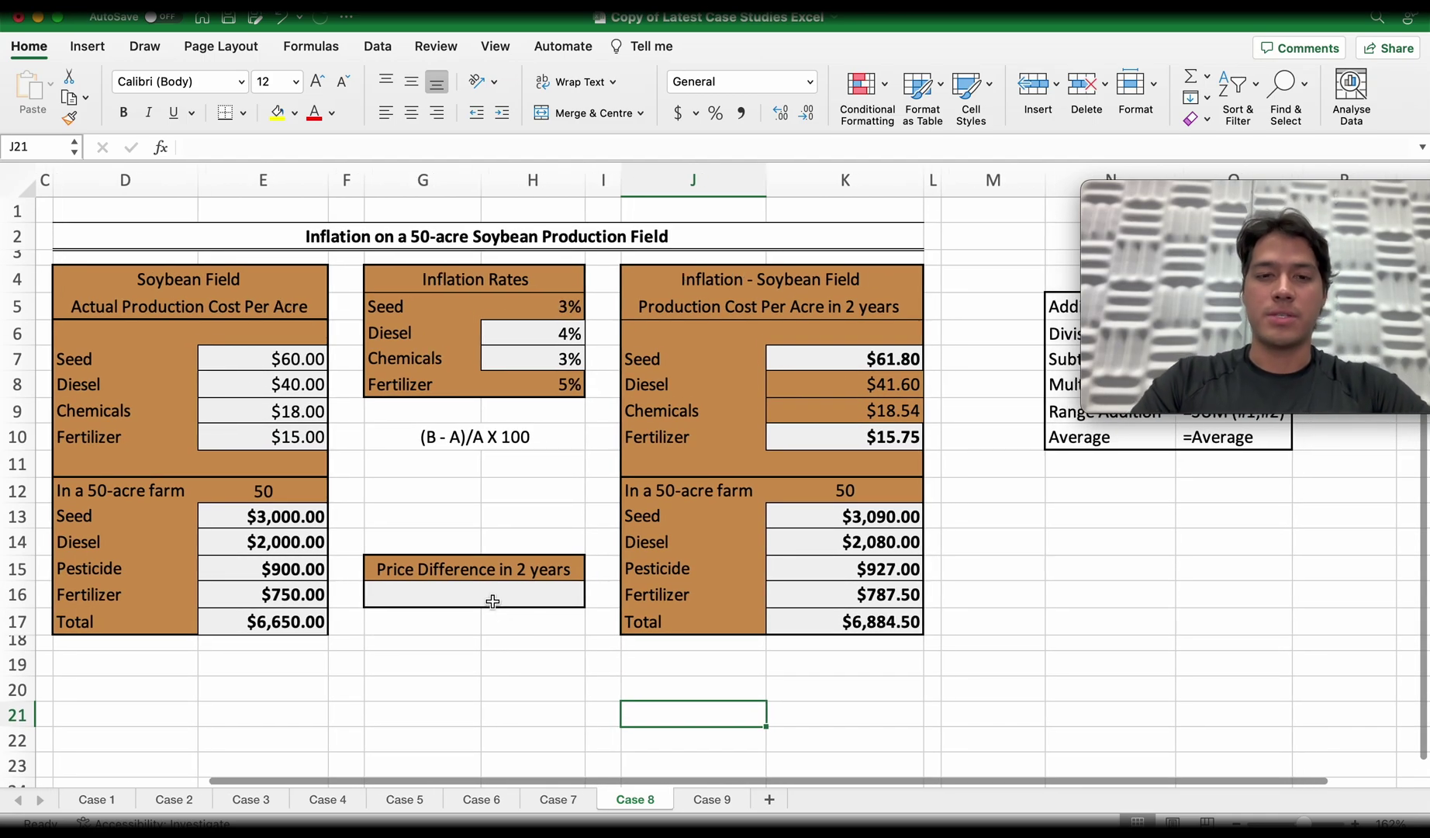
pyautogui.click(492, 602)
pyautogui.write('=')
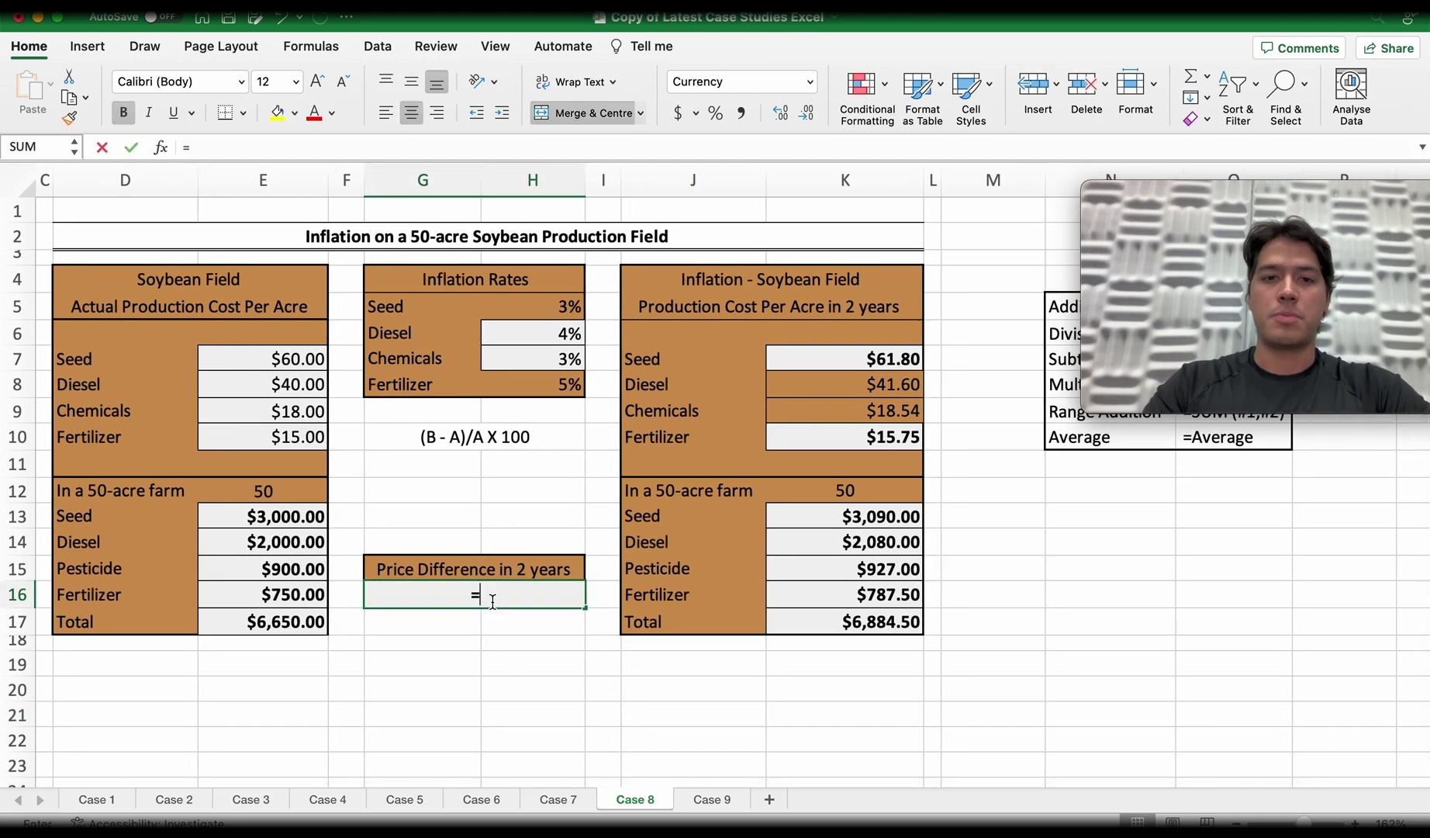
pyautogui.click(826, 625)
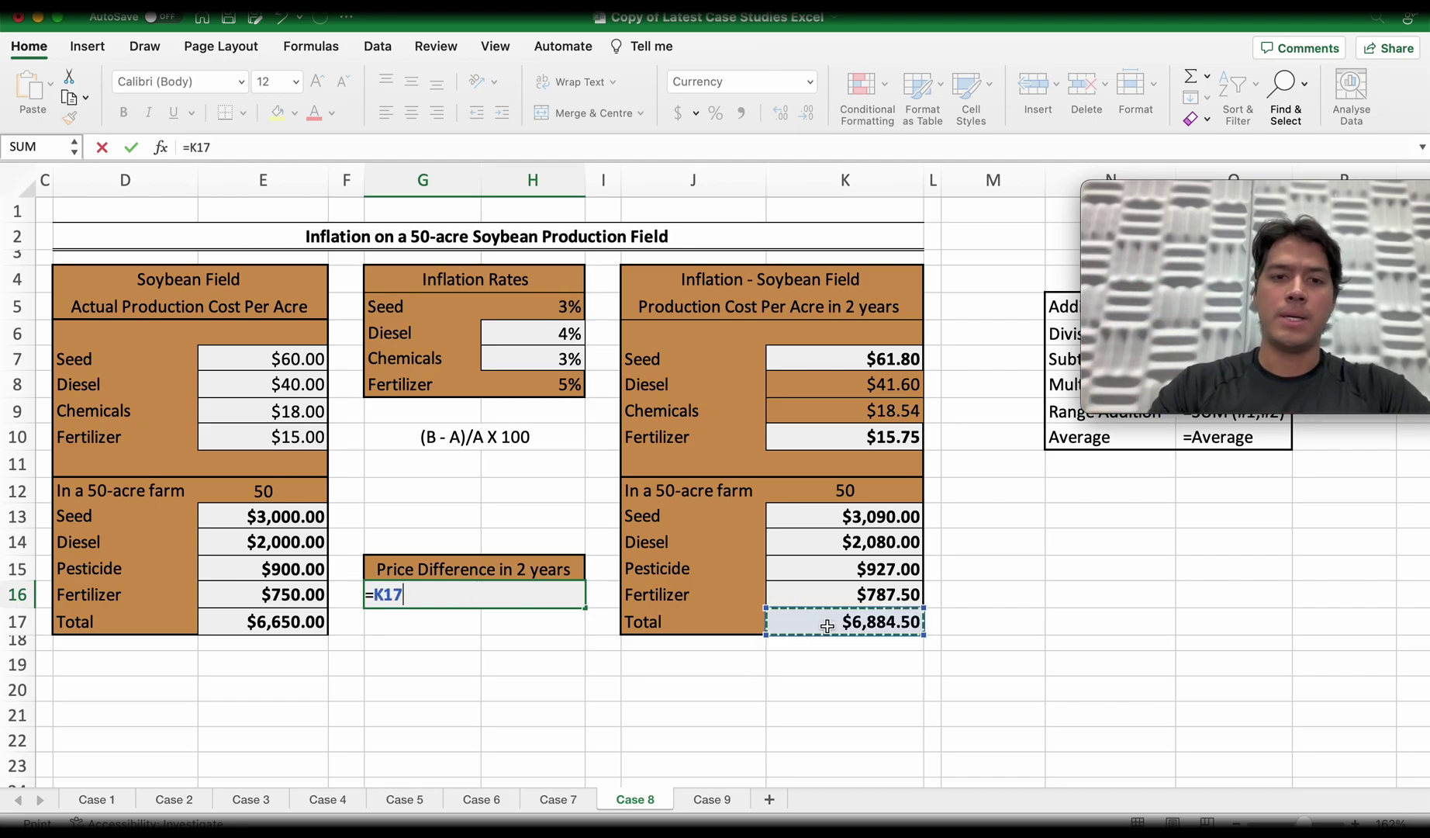
pyautogui.write('-')
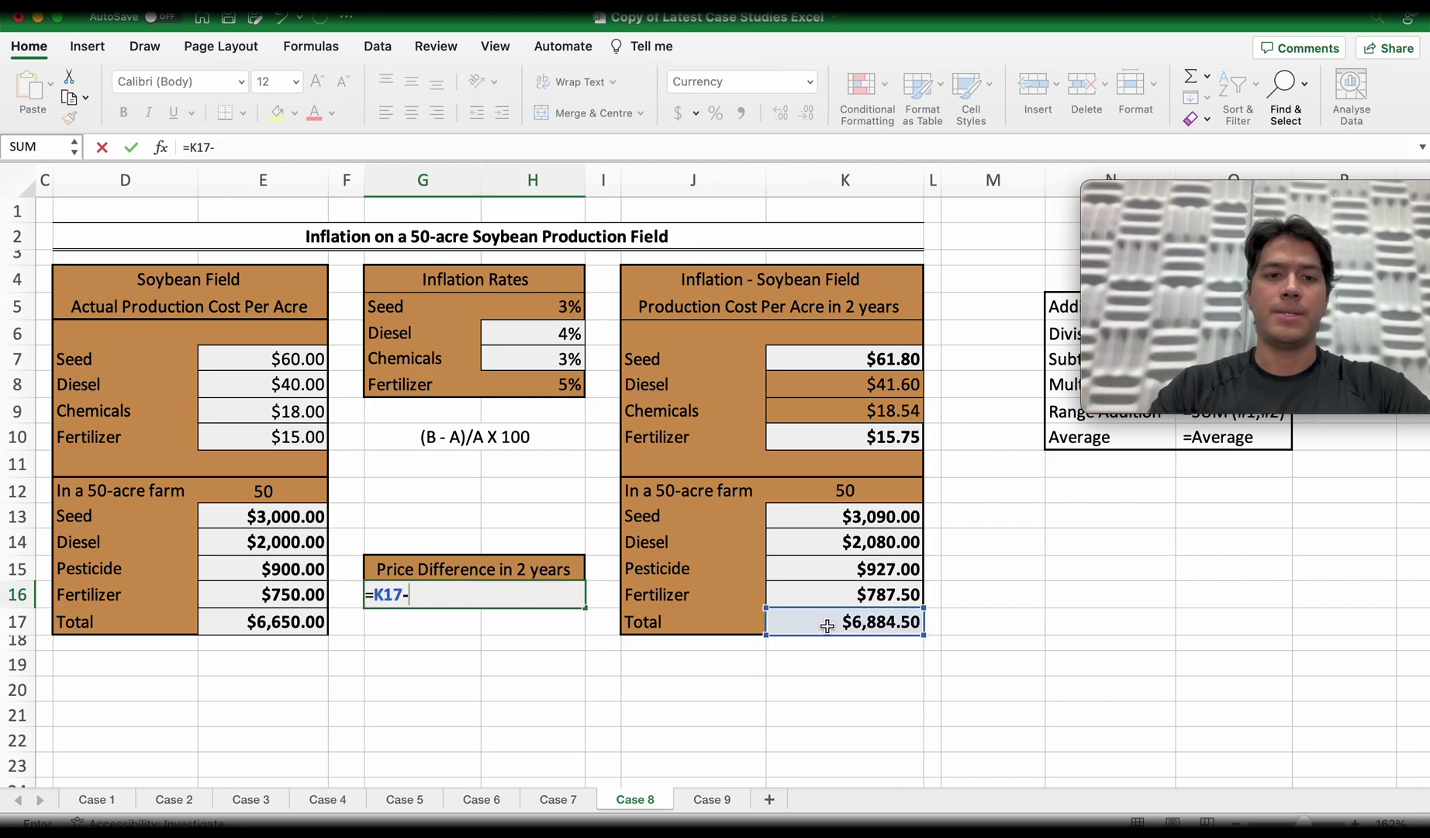
pyautogui.click(291, 623)
pyautogui.press('Return')
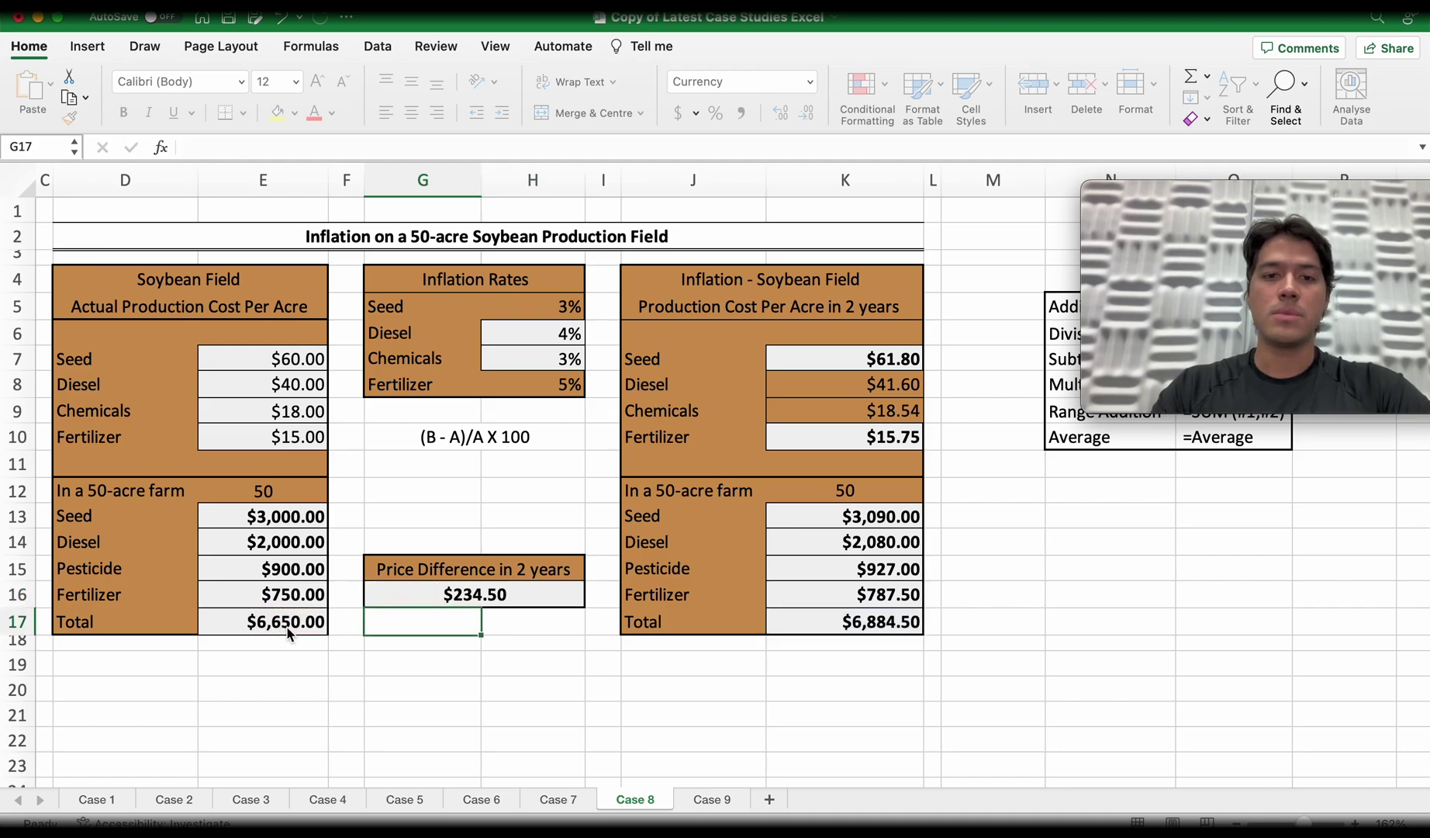